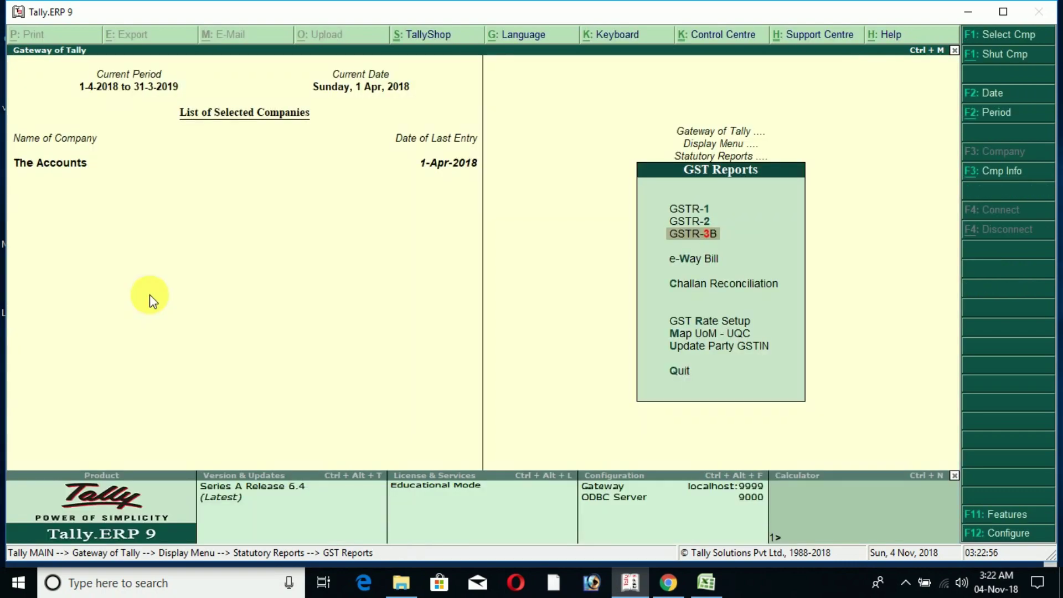
- Open the GSTR-1 report and examine the vouchers under Credit/Debit Notes (Unregistered) - 9B
key(Up)
key(Up)
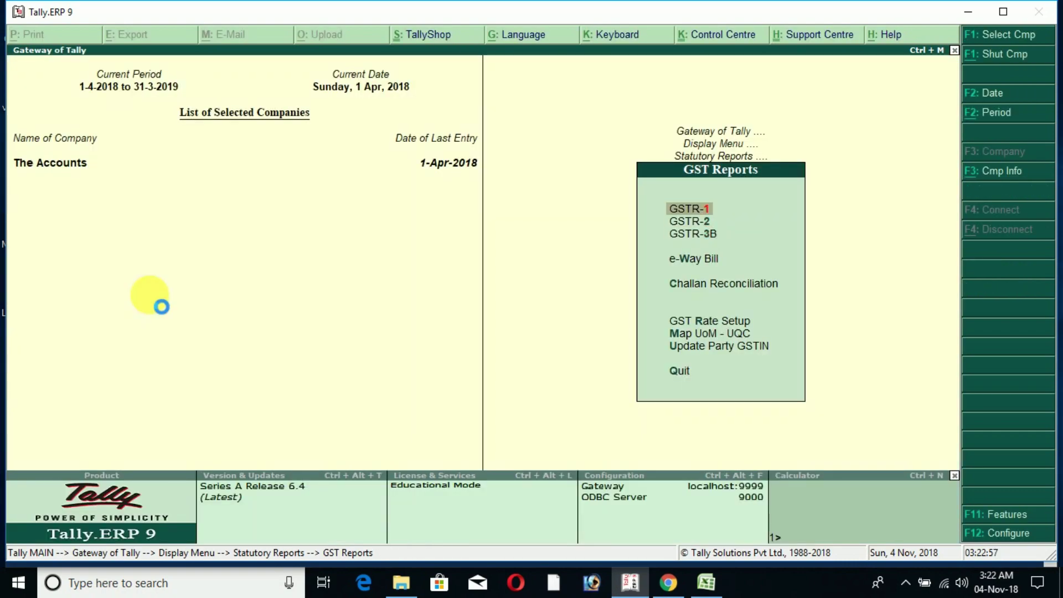
key(Return)
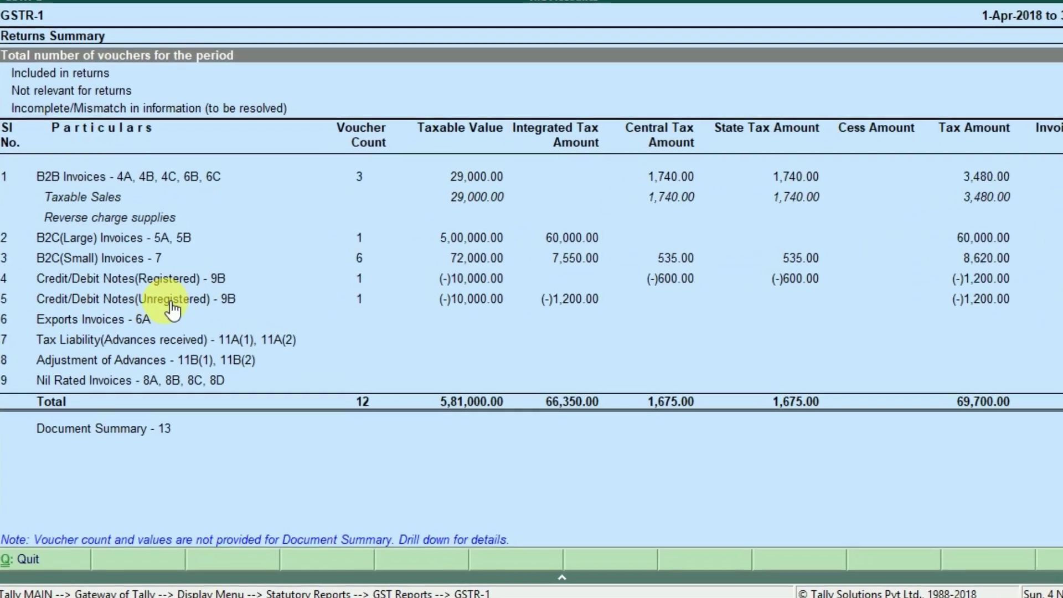
click(579, 298)
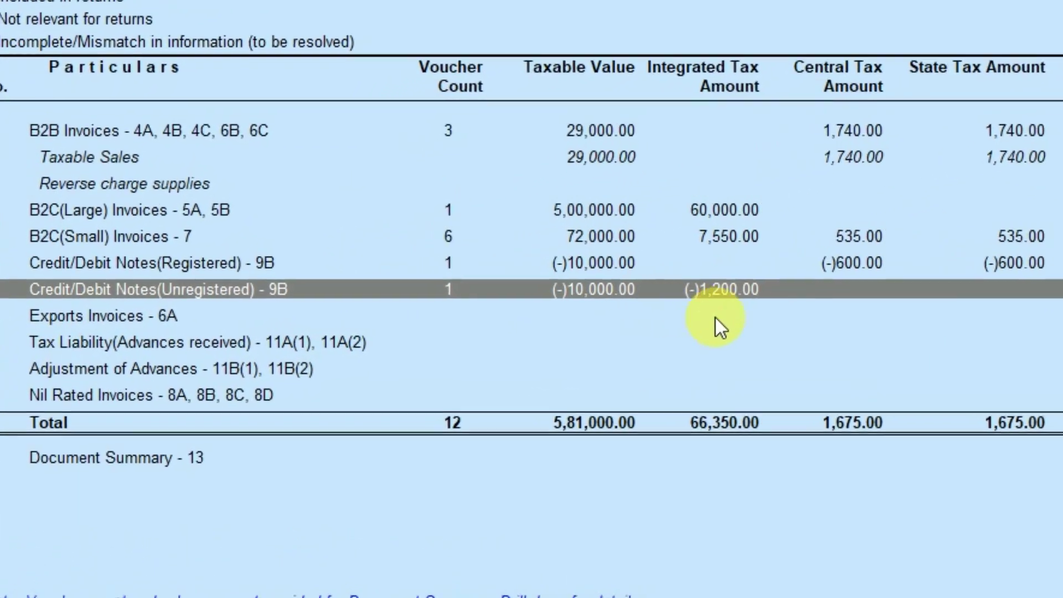
click(692, 290)
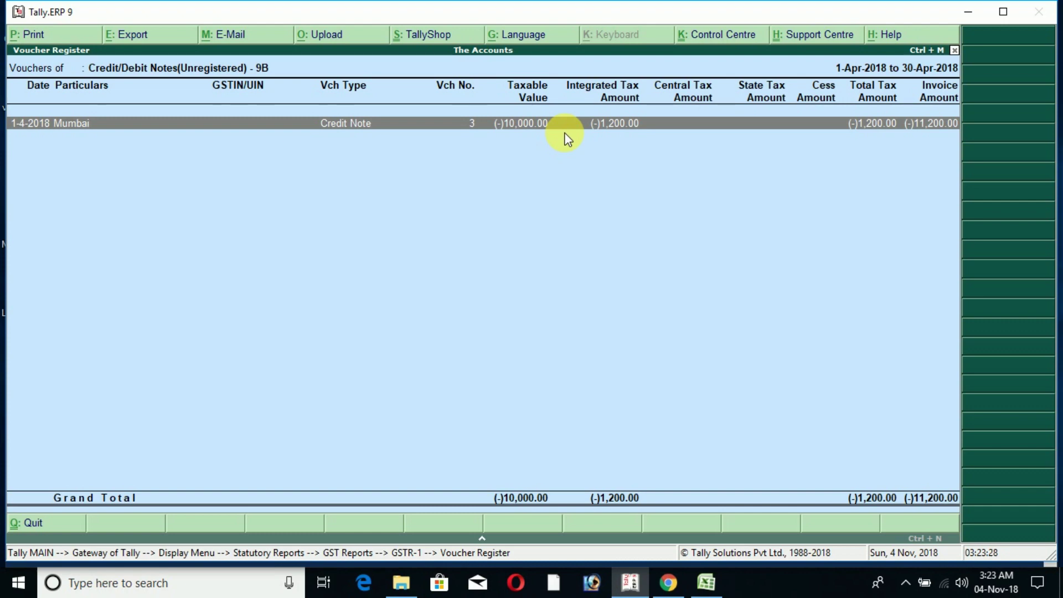
key(Escape)
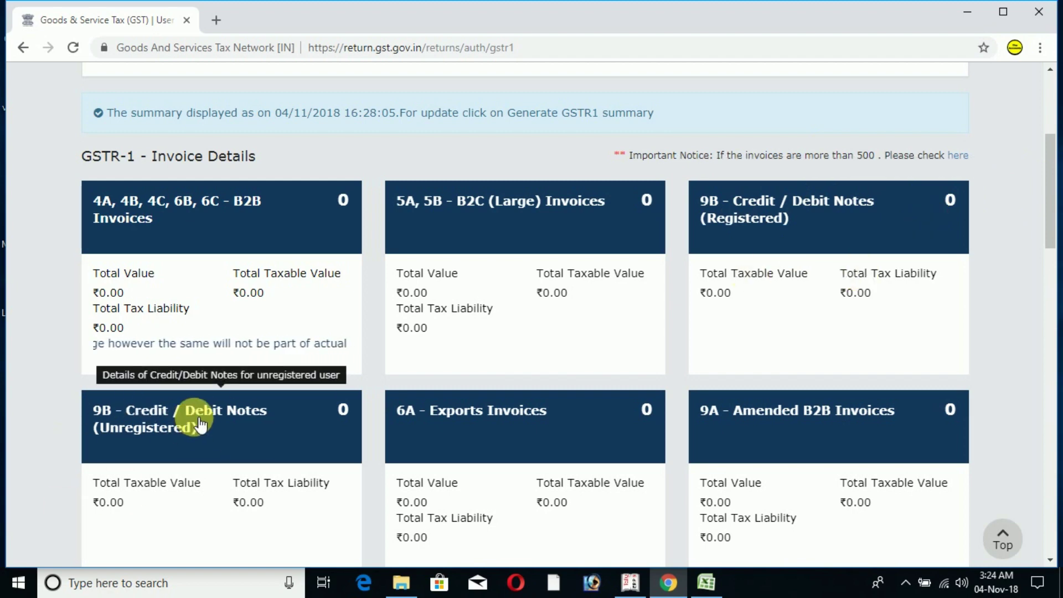
- Switch to the GST portal, examine the Type options for a new unregistered credit/debit note, and return to GSTR-1
click(199, 448)
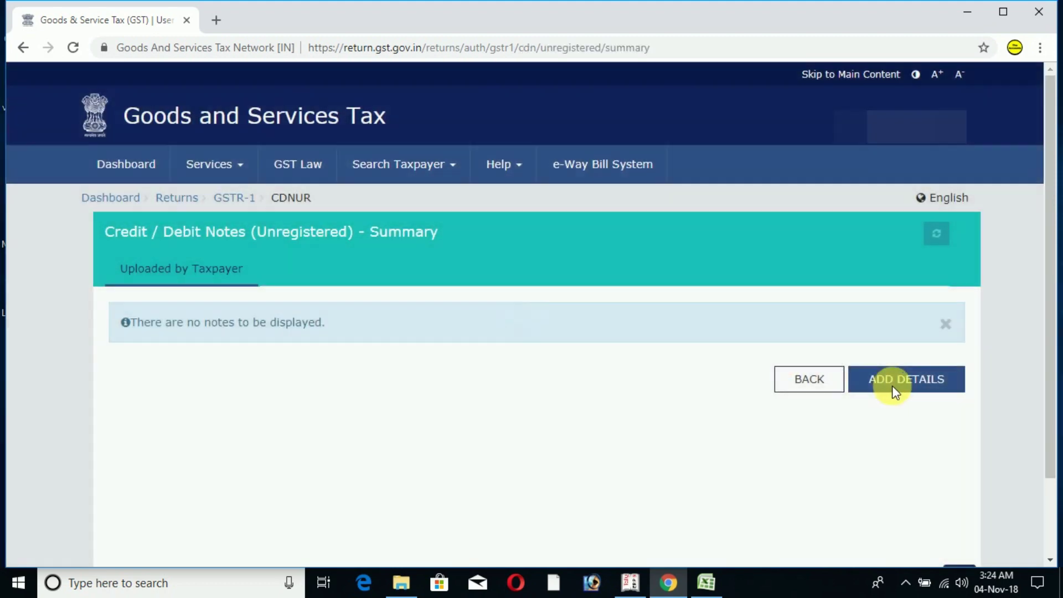
click(899, 390)
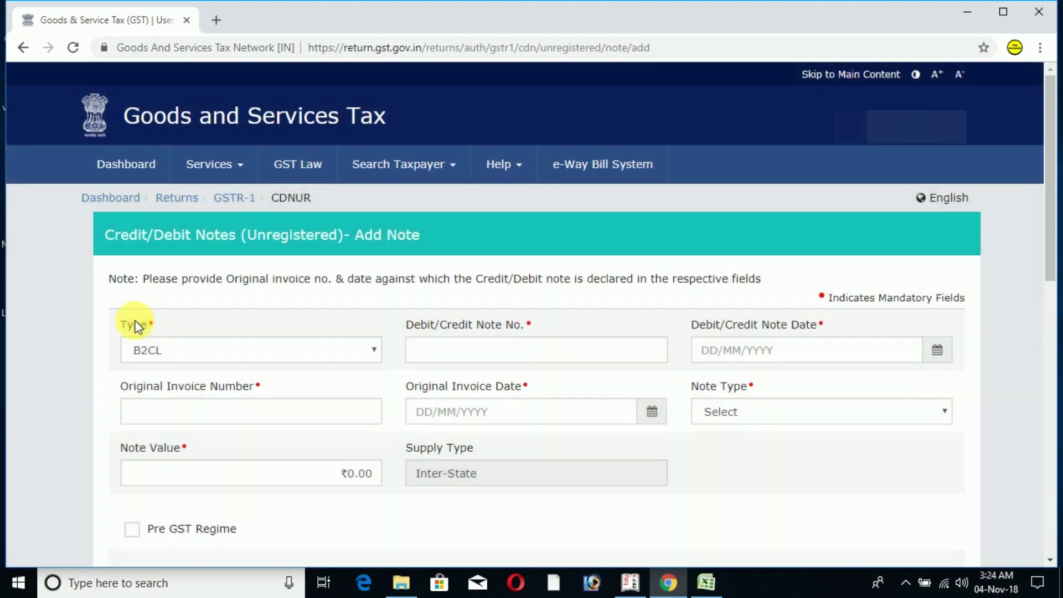
click(228, 351)
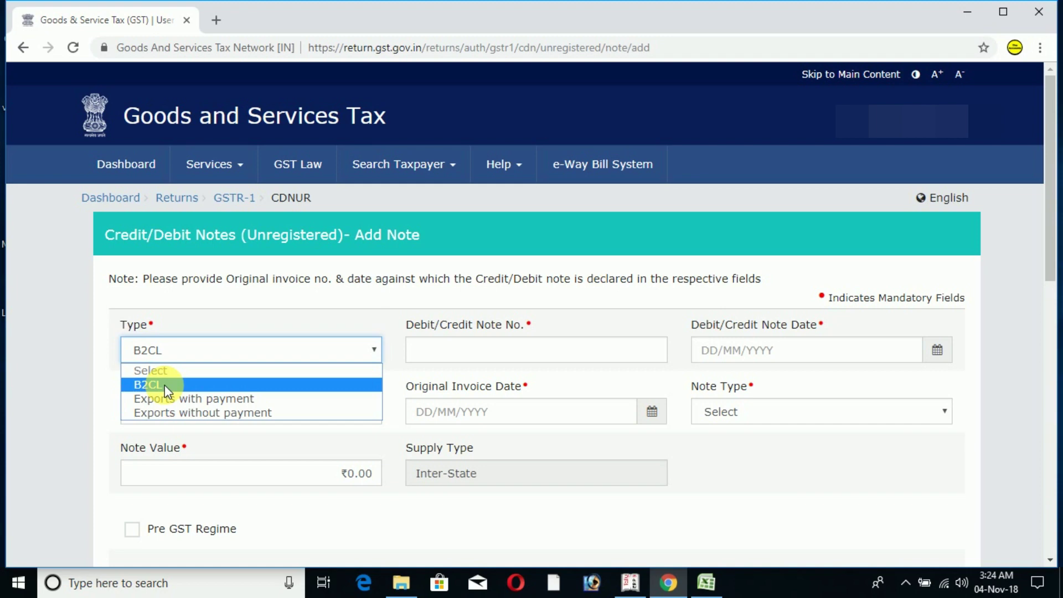
click(164, 384)
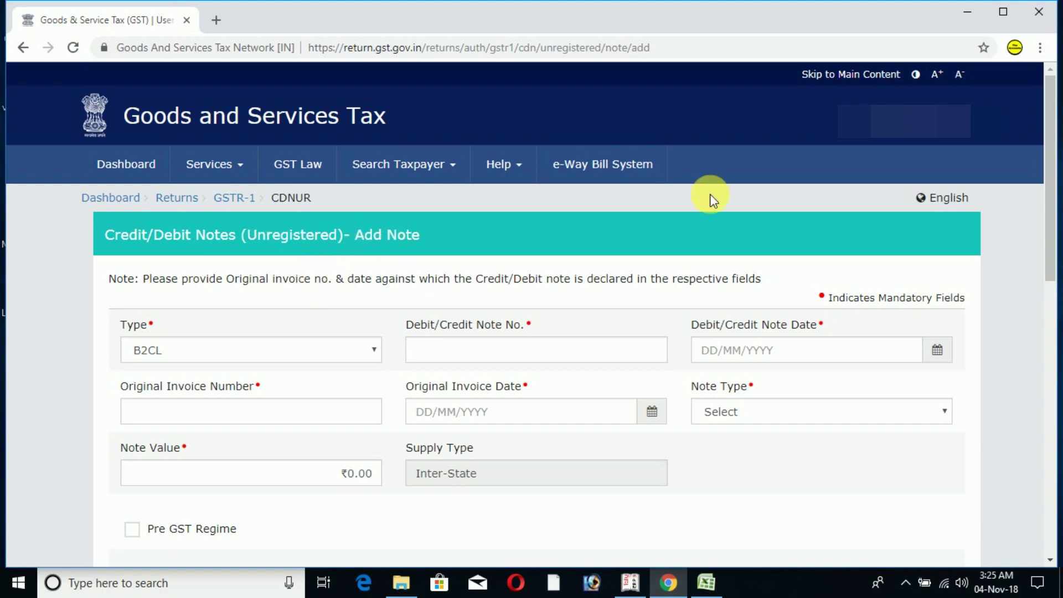
click(251, 210)
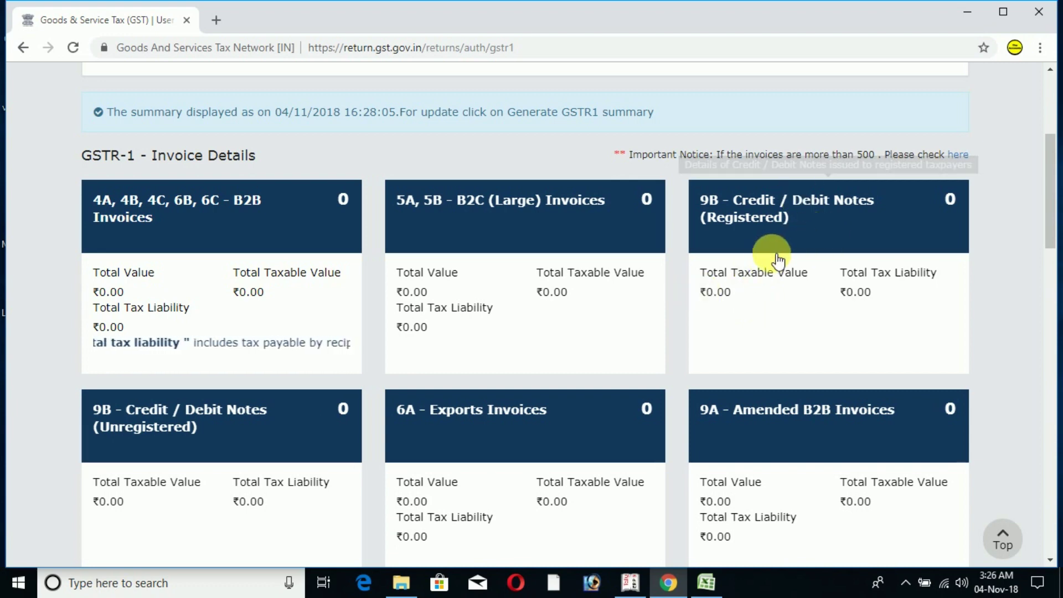
- Start a new registered credit/debit note with the receiver's GSTIN, note number 1 and note date 10/10/2018
click(786, 283)
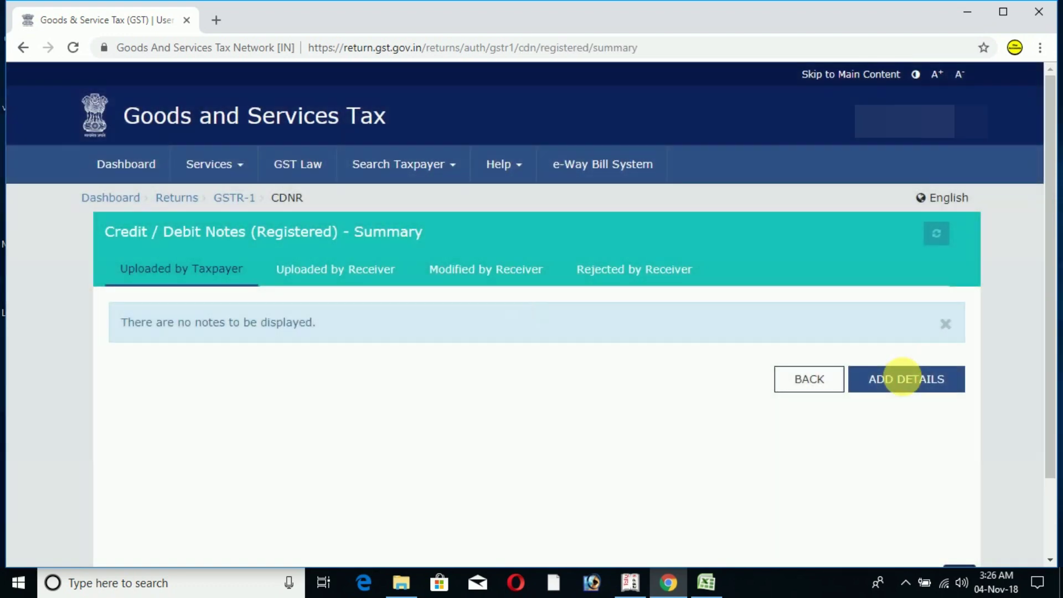
click(908, 380)
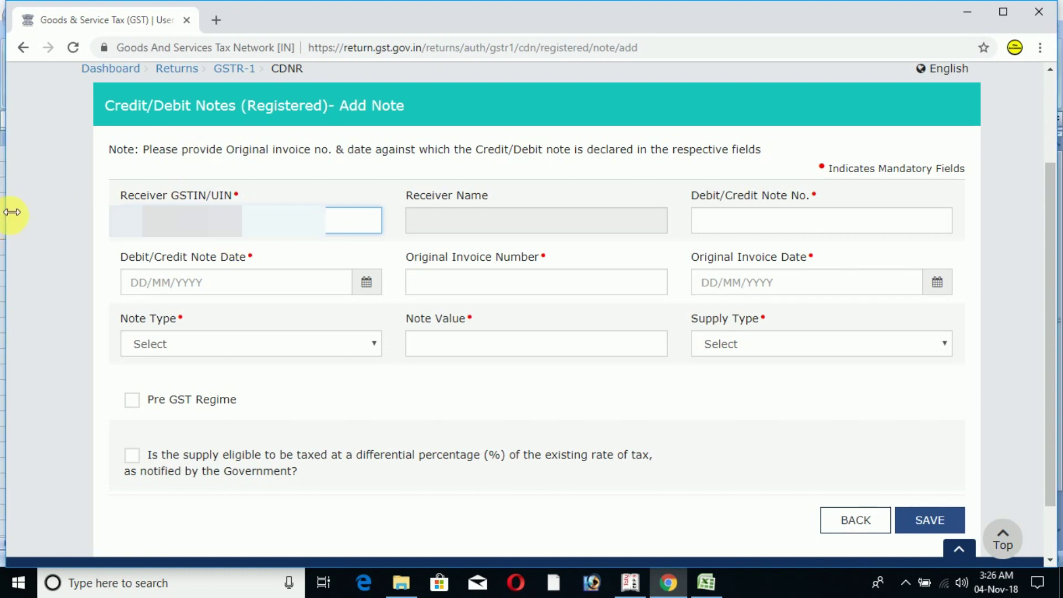
key(Tab)
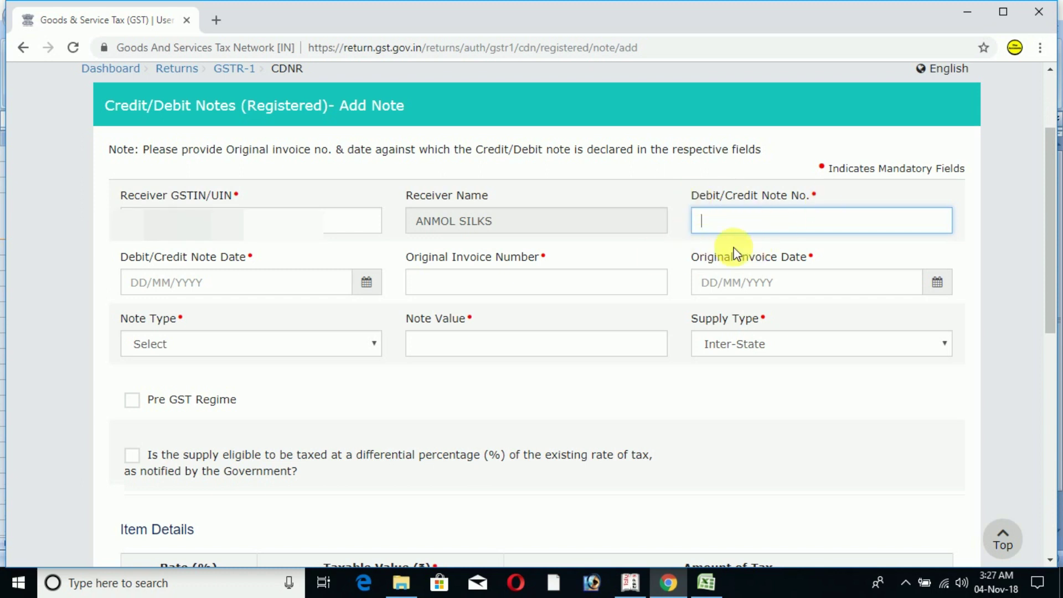
text(1)
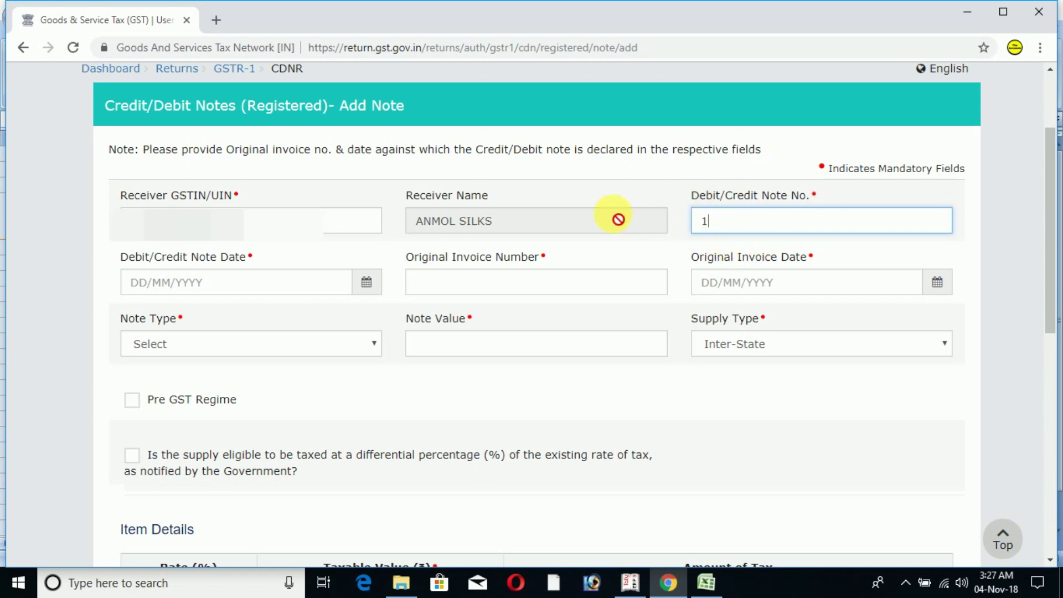
key(Tab)
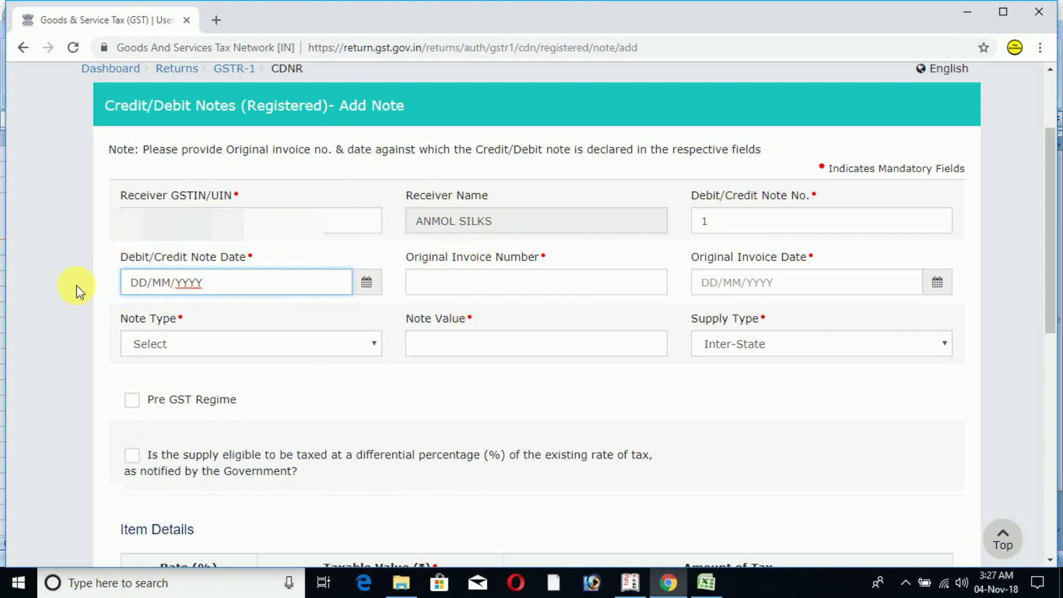
text(10/10/2018)
key(Tab)
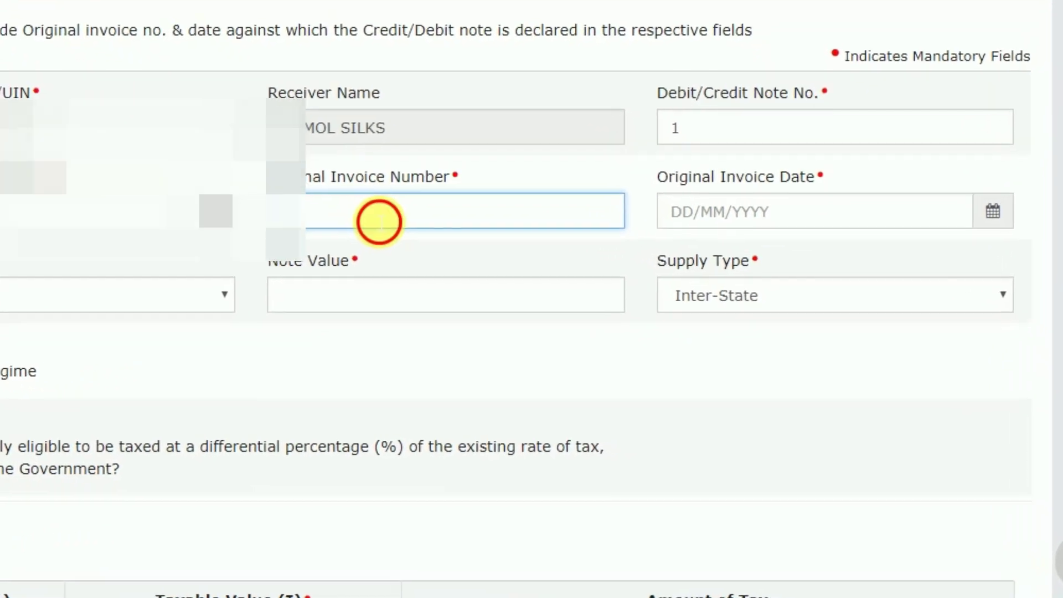
- Set the original invoice number to MT/320/18-19 and the original invoice date to 02/07/2018
click(744, 208)
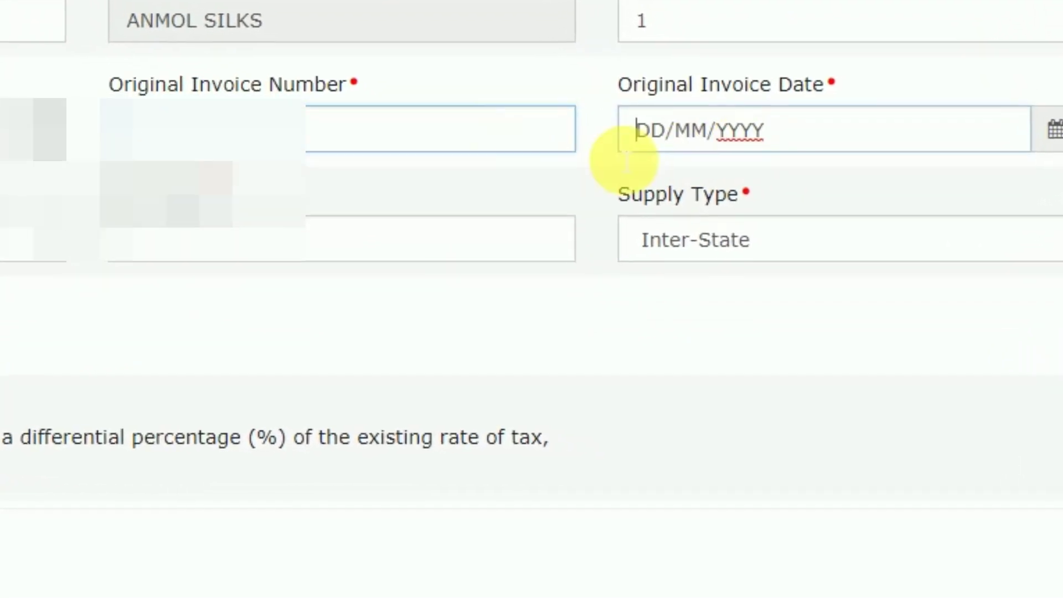
click(485, 209)
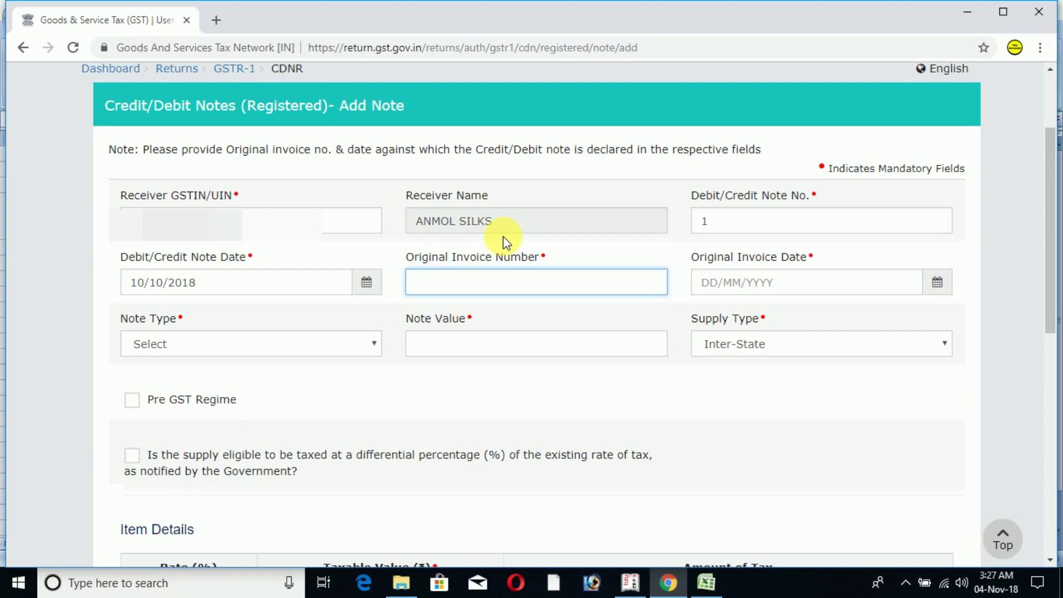
text(MT/320/18-19)
key(Tab)
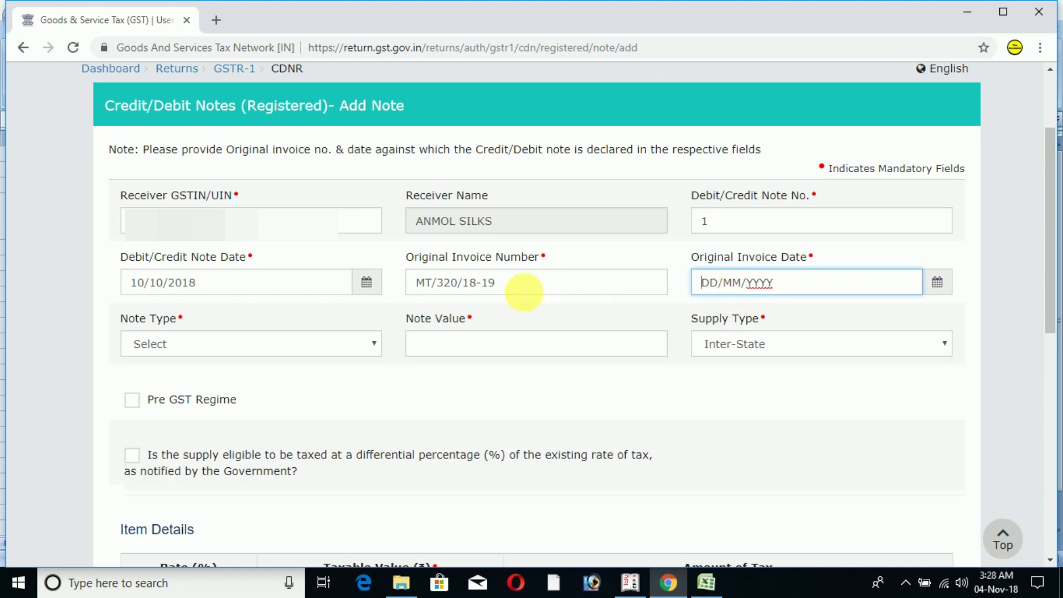
text(02/07/2018)
key(Tab)
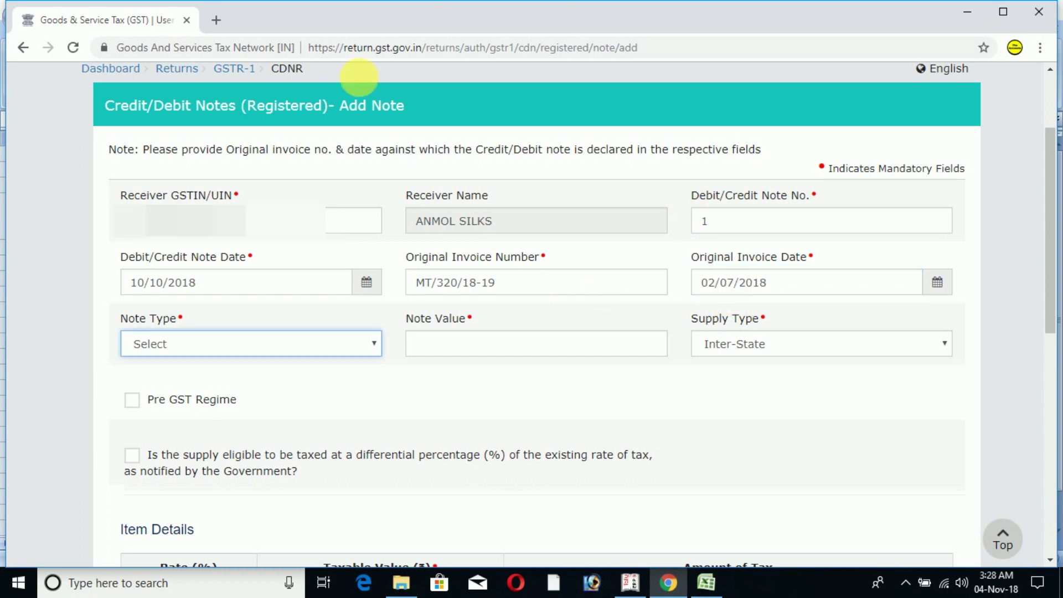
- Set the note type to Debit and the note value to ₹105
click(180, 347)
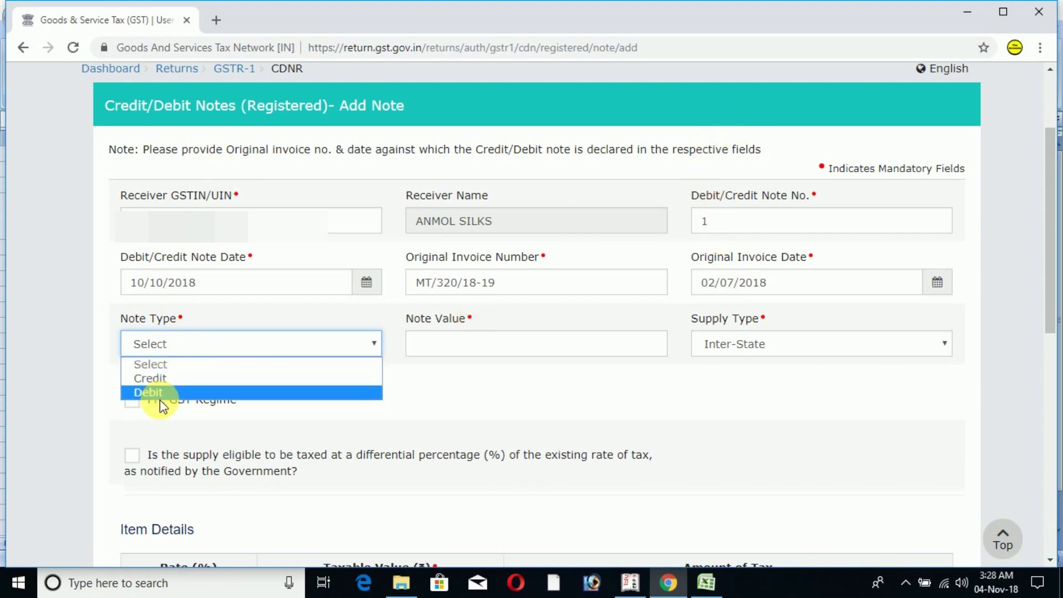
click(159, 394)
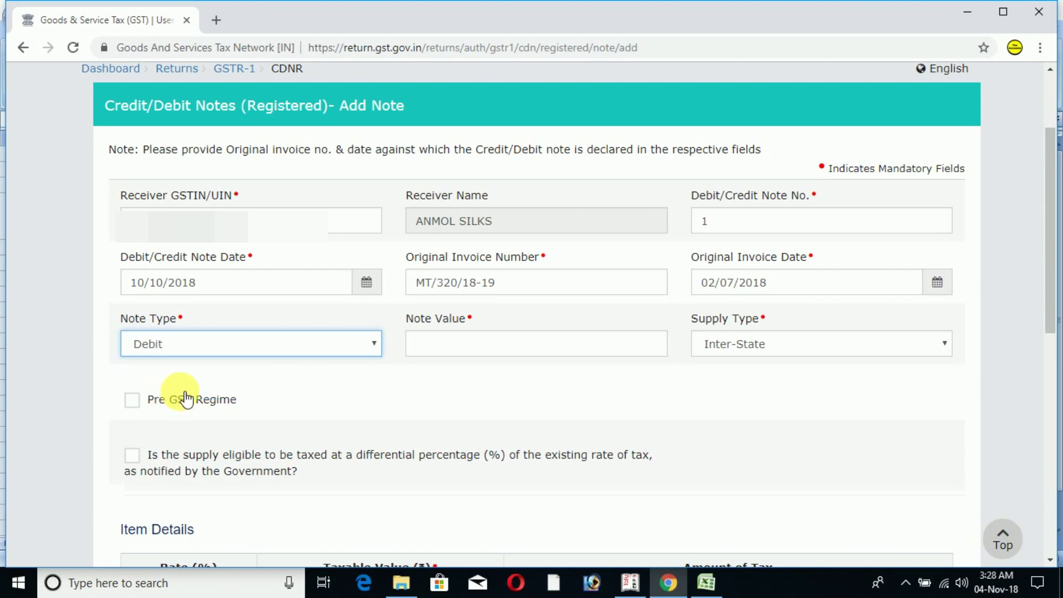
click(447, 347)
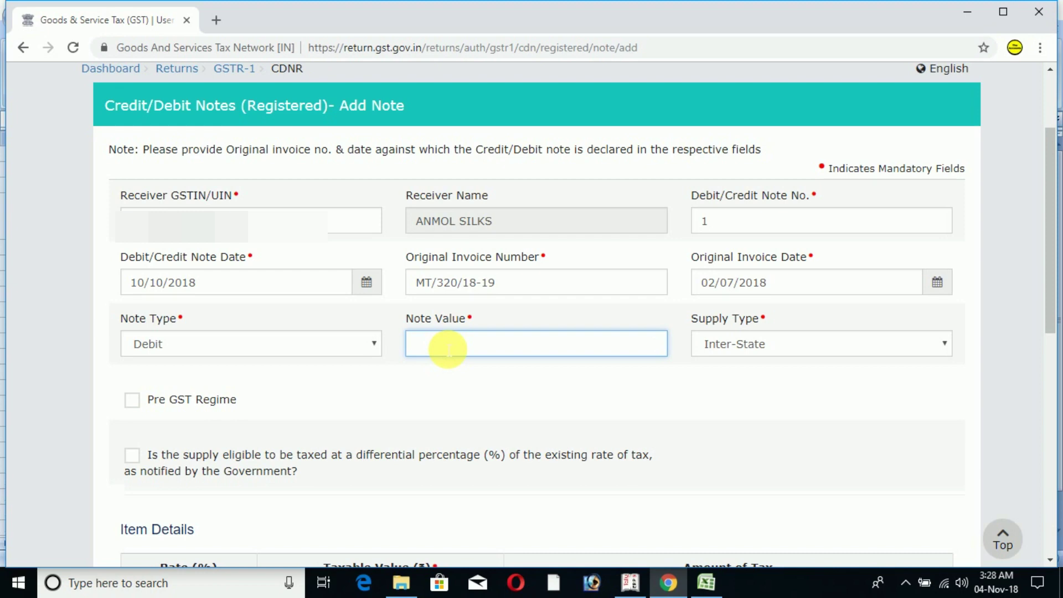
text(105)
key(Tab)
- Enter a taxable value of ₹100 at the 5% rate in the item details and save the note
scroll(448, 349, down, 5)
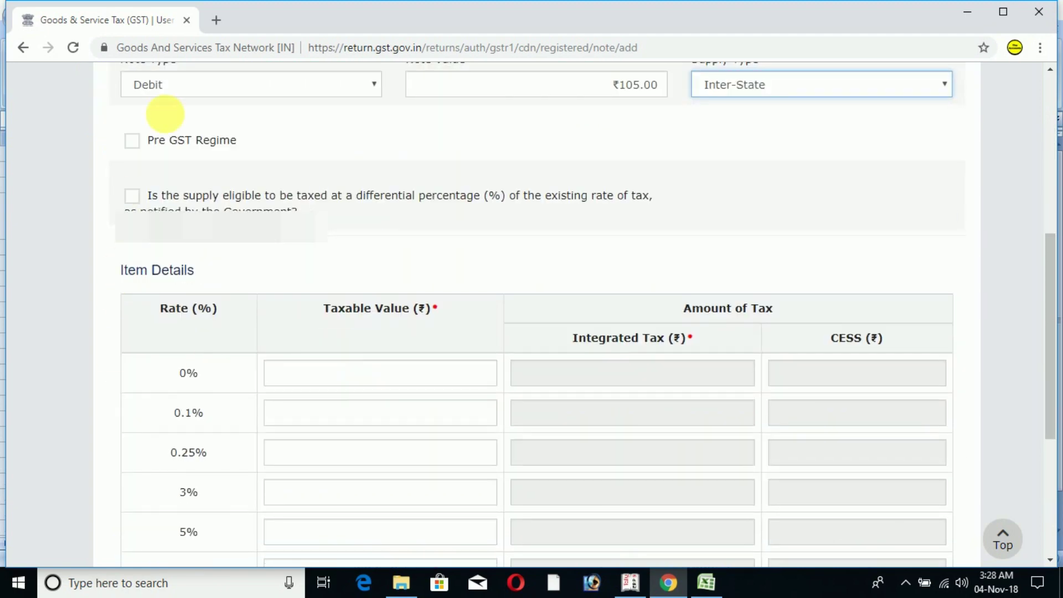
scroll(335, 222, down, 3)
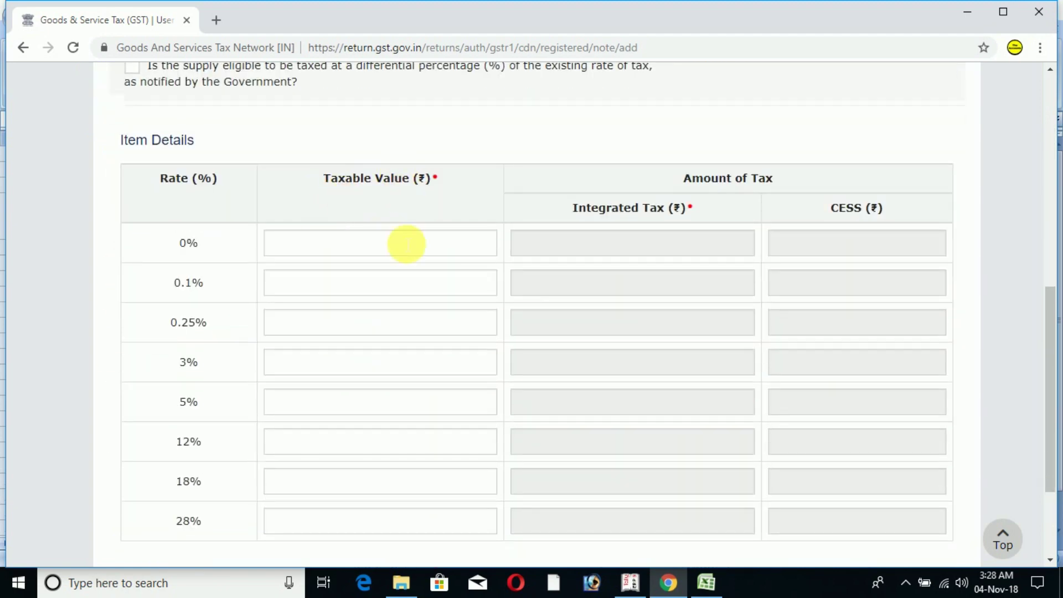
scroll(422, 240, down, 3)
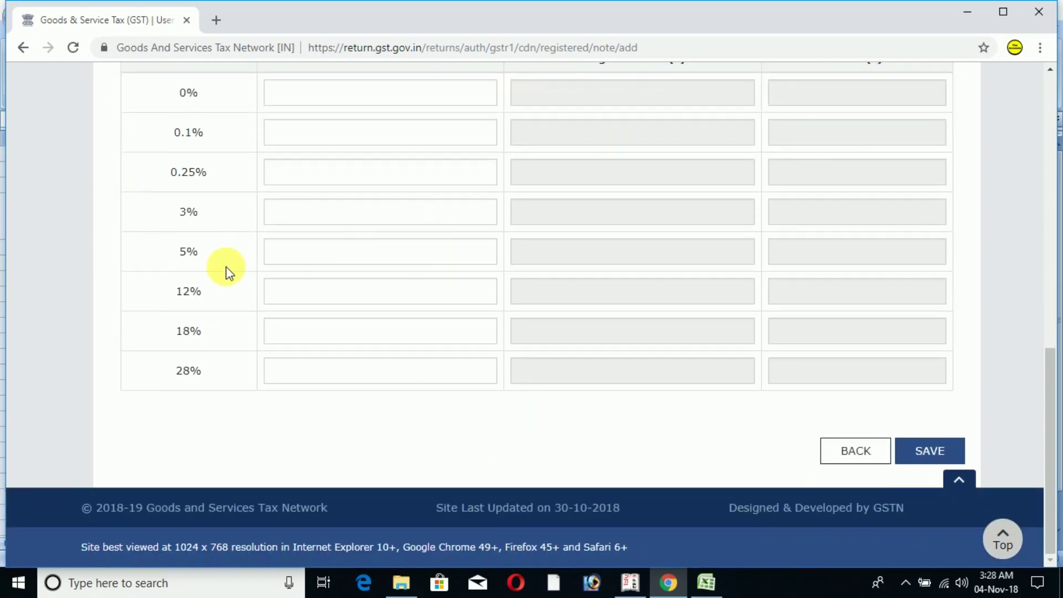
click(487, 252)
text(100)
key(Tab)
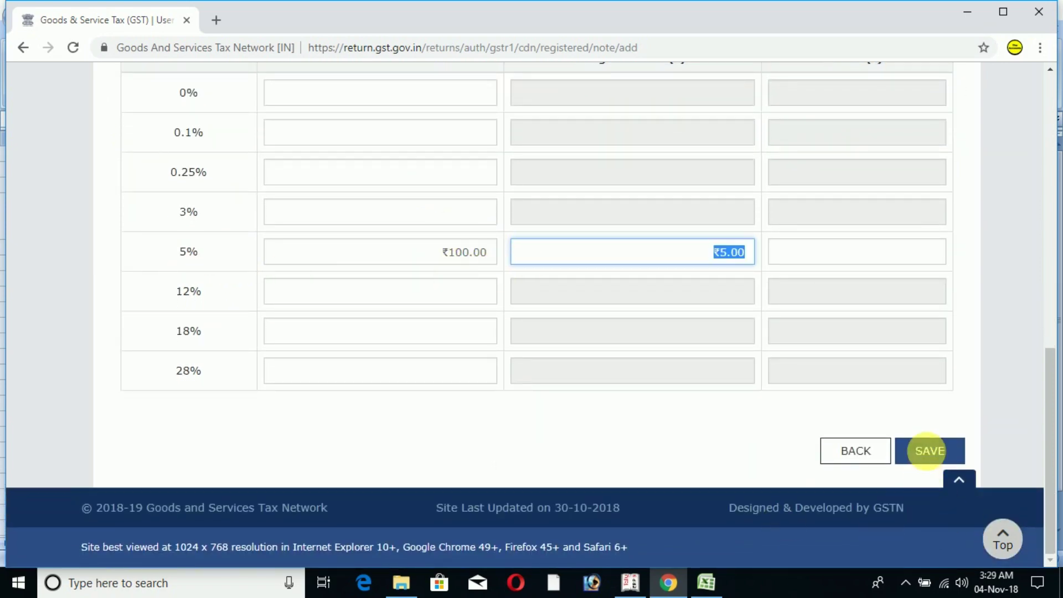
click(927, 451)
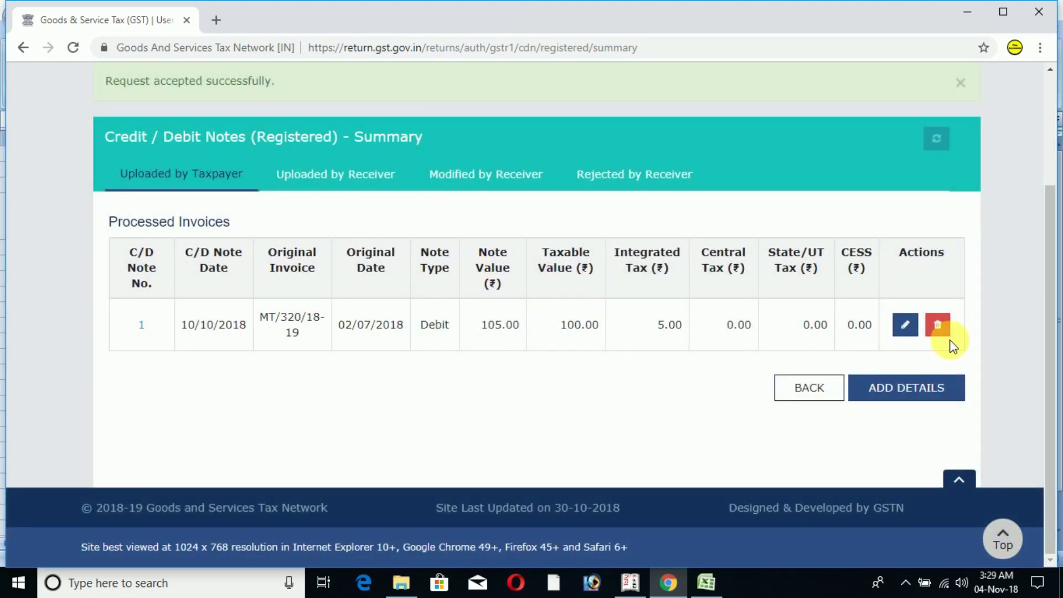
- Return to the GSTR-1 summary and start a new unregistered credit/debit note of type B2CL
click(809, 387)
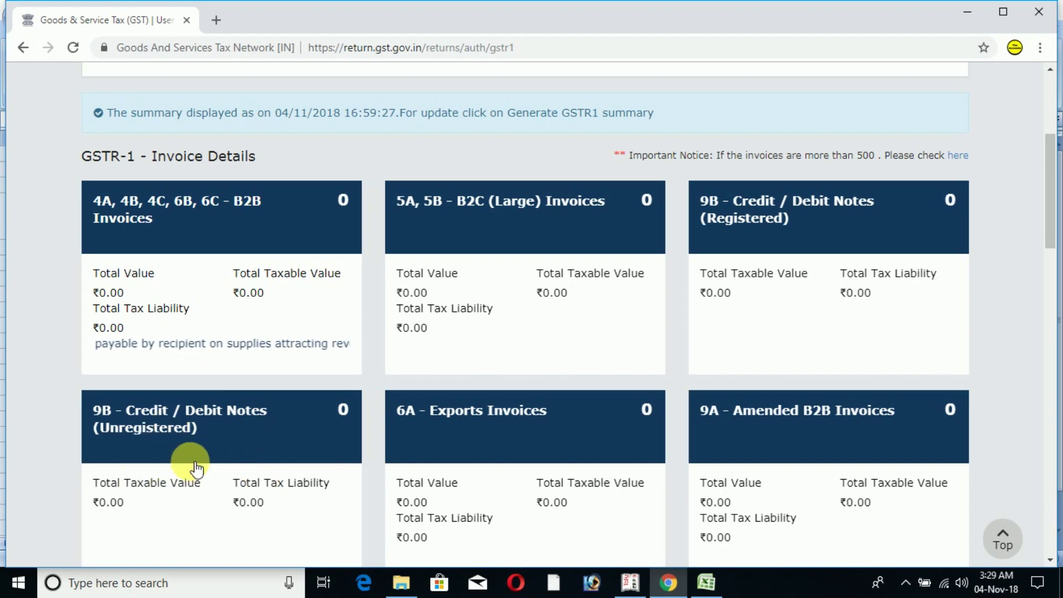
click(231, 471)
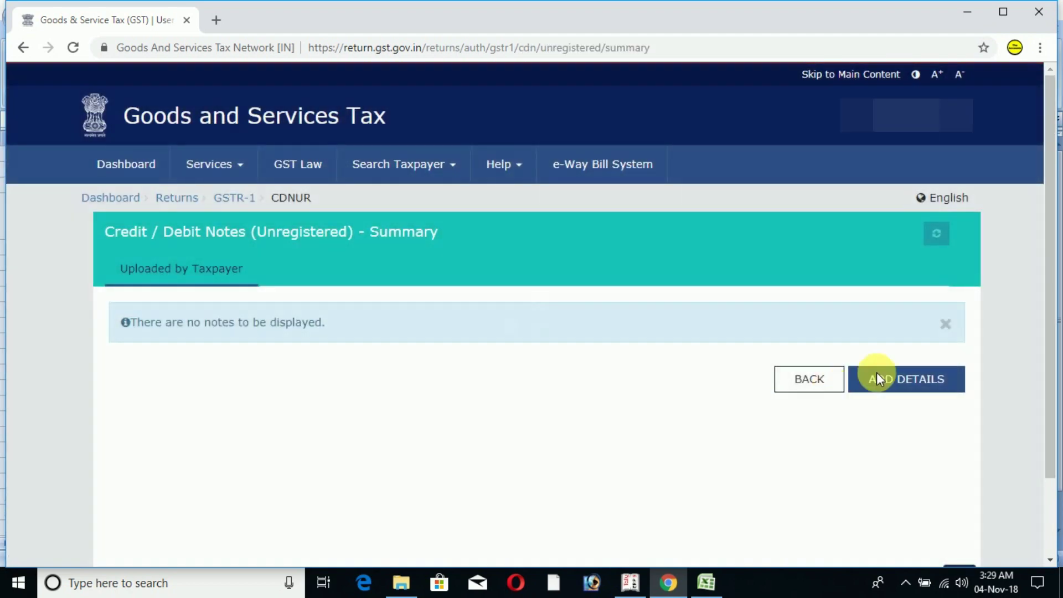
click(913, 380)
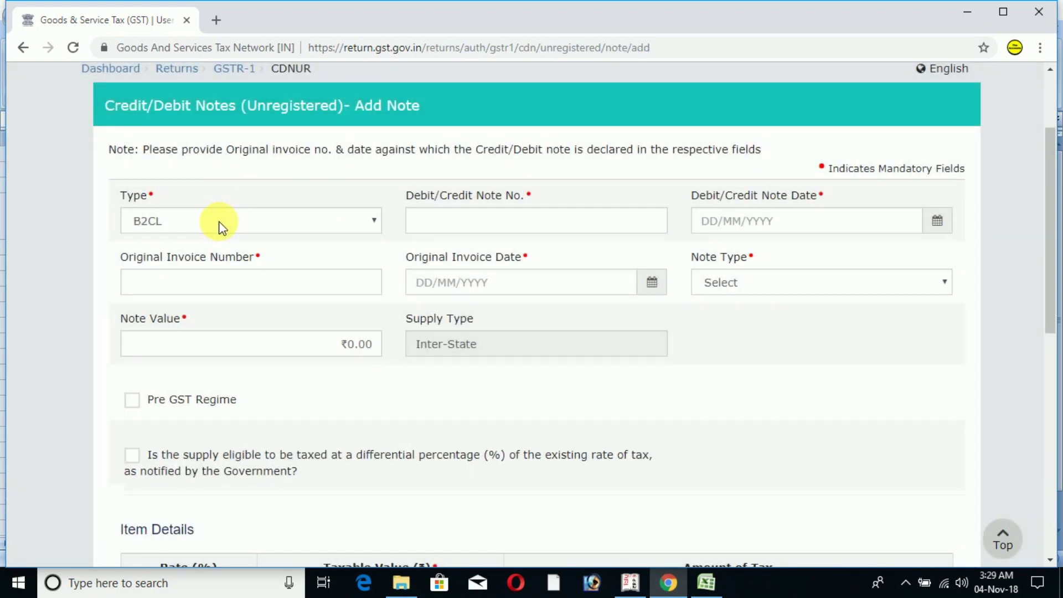
click(221, 224)
click(224, 255)
- Set the unregistered note's number to 1 and its date to 20/10/2018
click(443, 227)
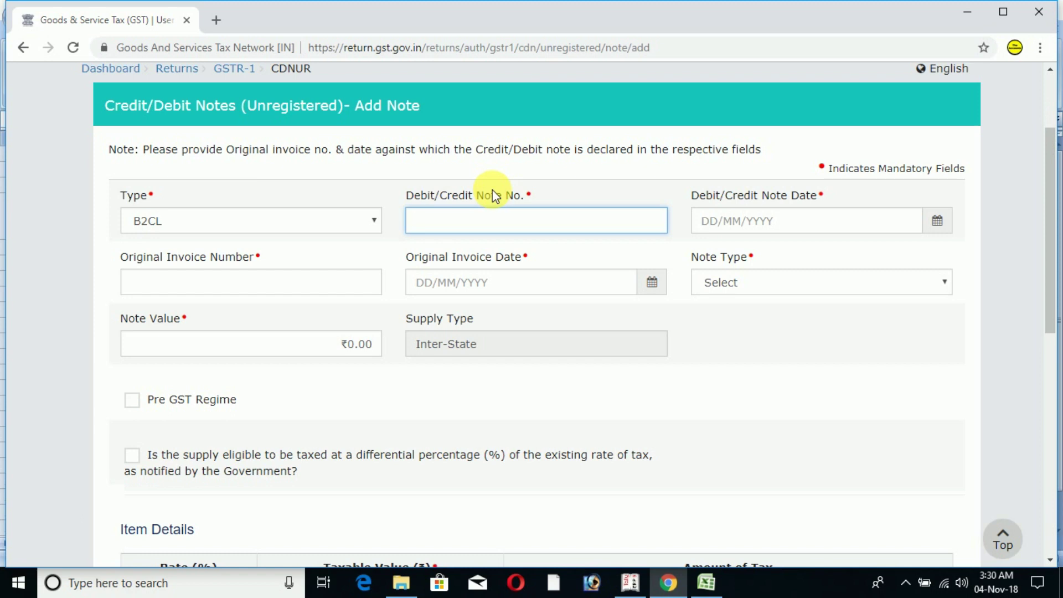
text(1)
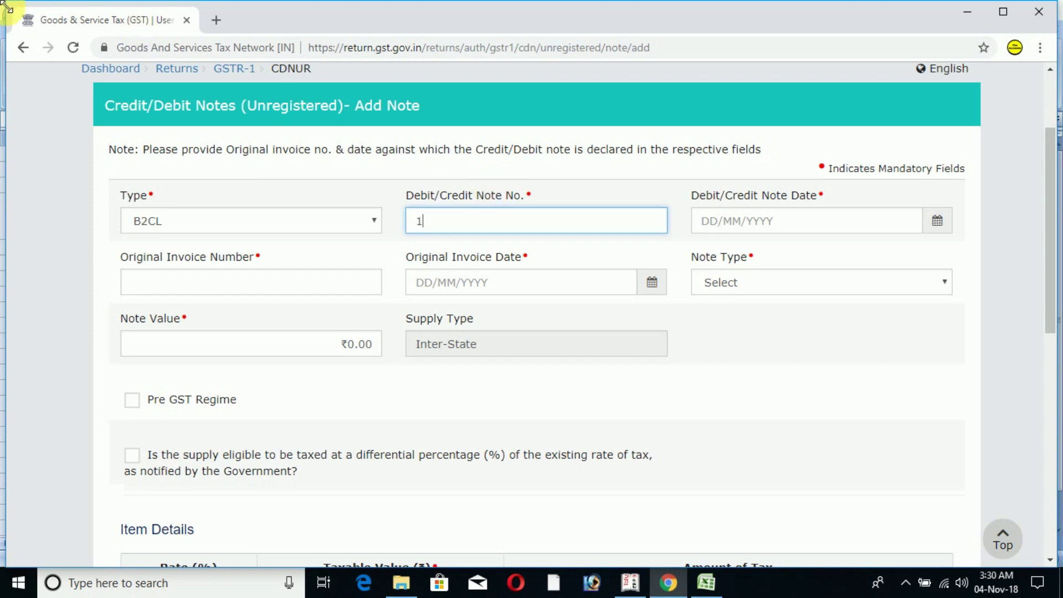
key(Tab)
text(20/10/)
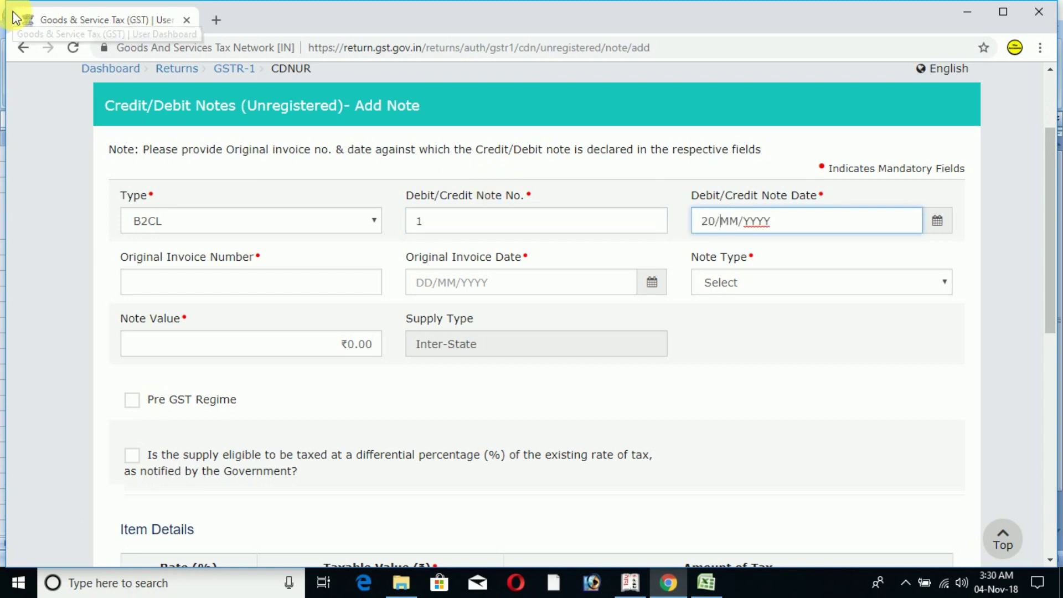
text(2018)
key(Tab)
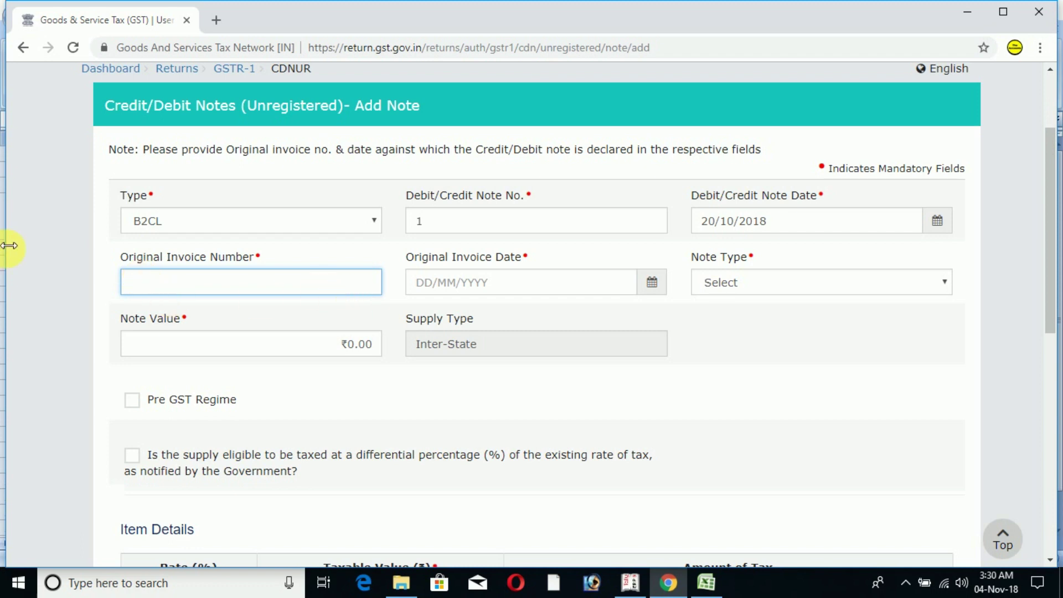
- Set the note's original invoice number to 10 and the original invoice date to 20/09/2018
text(10)
key(Tab)
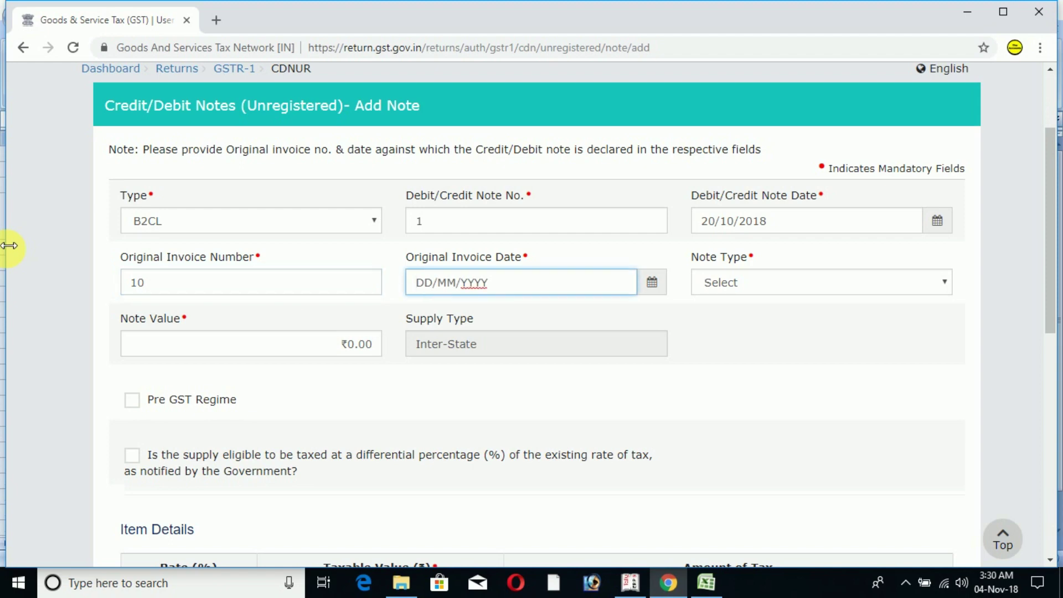
text(20/09/2018)
key(Tab)
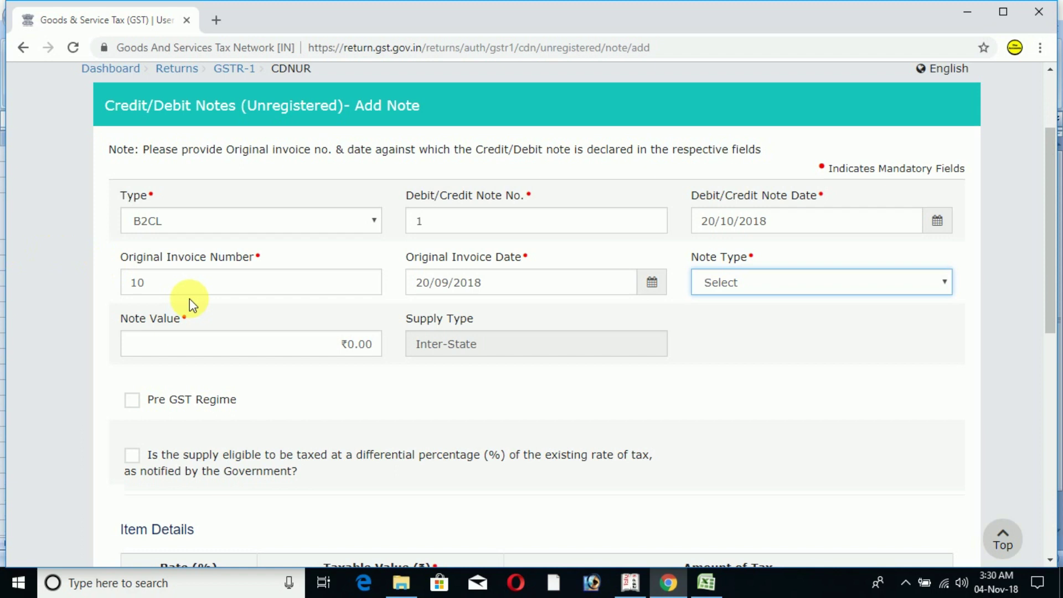
- Set the note type to Credit and the note value to ₹105 for the unregistered note
click(771, 285)
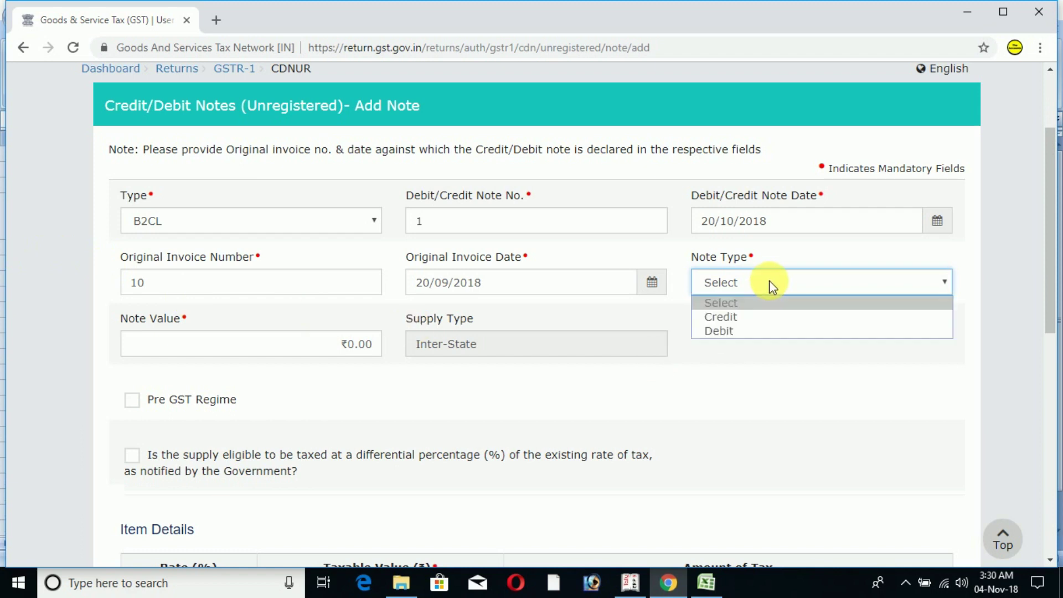
click(721, 317)
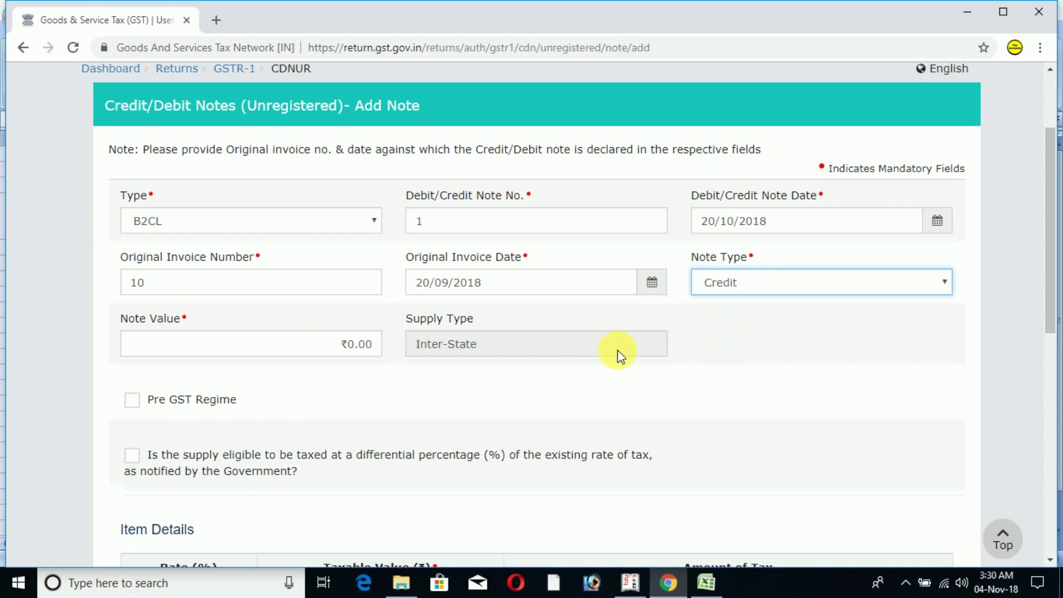
click(303, 352)
text(105)
key(Tab)
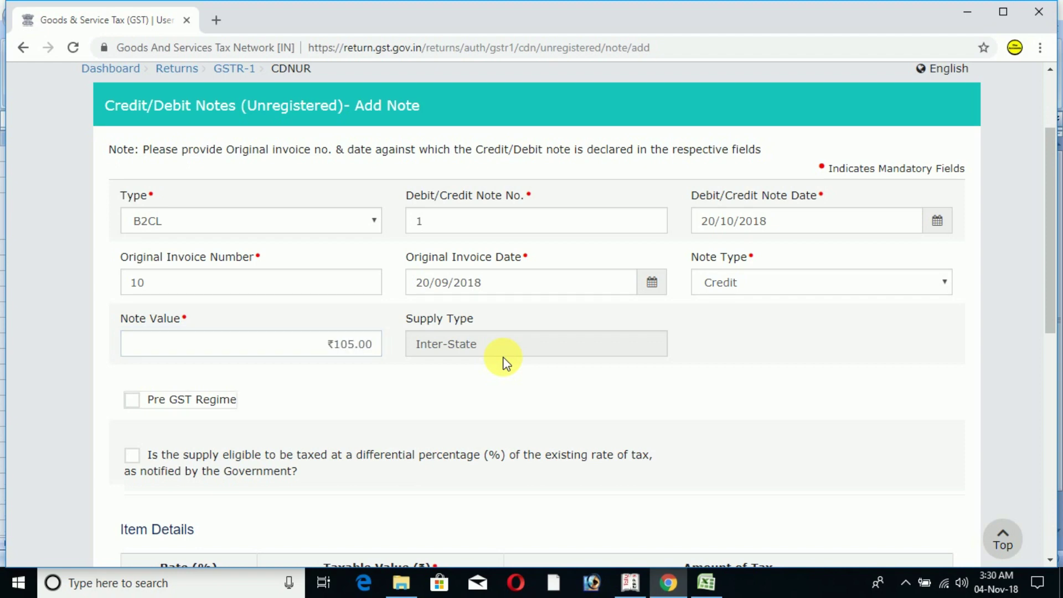
- Enter a taxable value of ₹100 at the 5% rate for the unregistered credit note and save it
scroll(507, 362, down, 7)
click(458, 402)
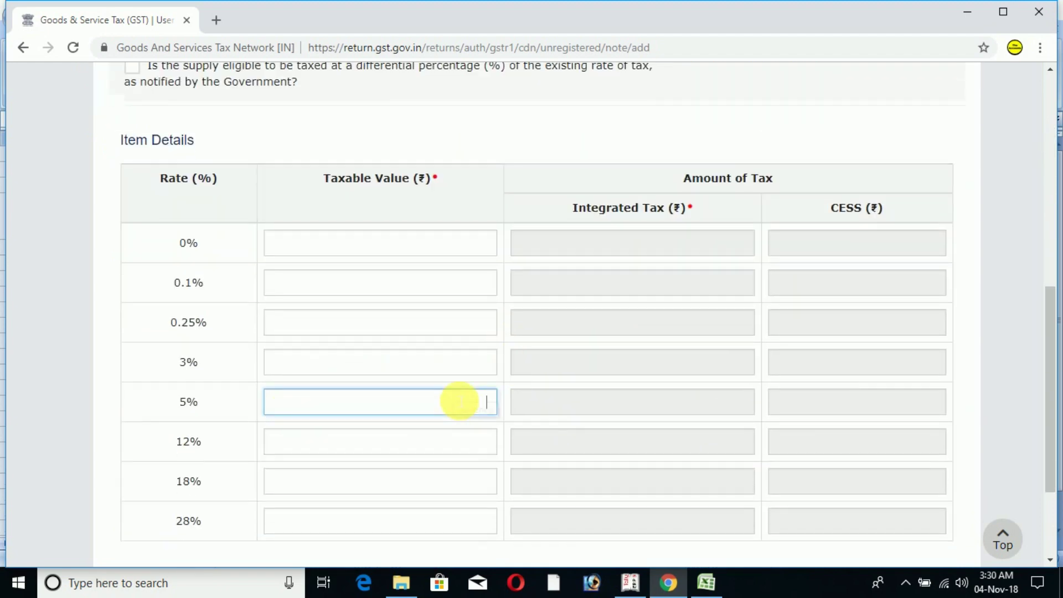
text(100)
key(Tab)
scroll(849, 467, down, 3)
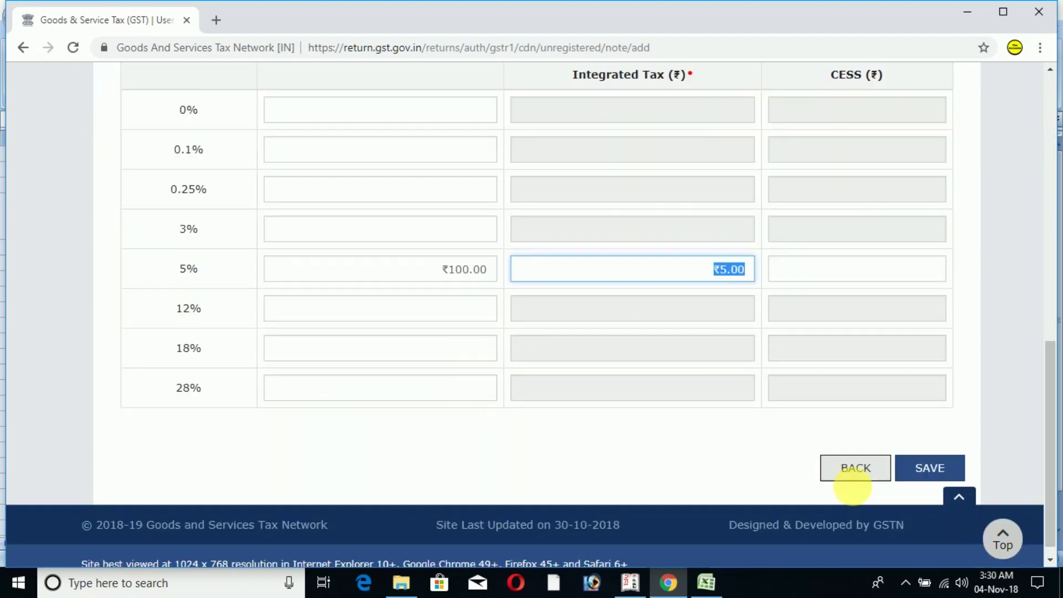
click(930, 458)
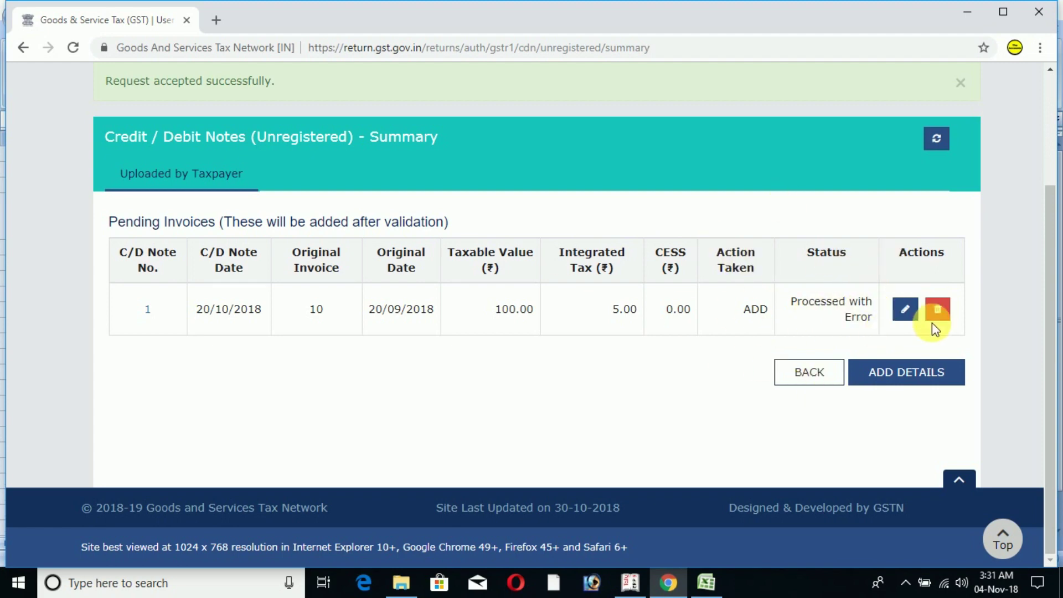
- Open the pending unregistered note for editing and review its error message and entered details
click(905, 311)
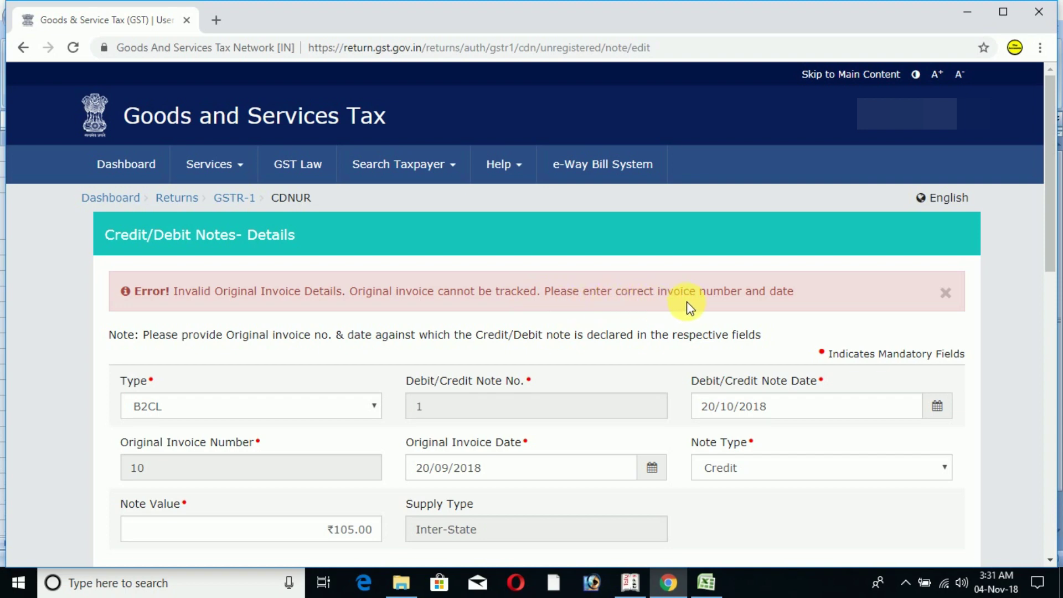
scroll(443, 324, down, 5)
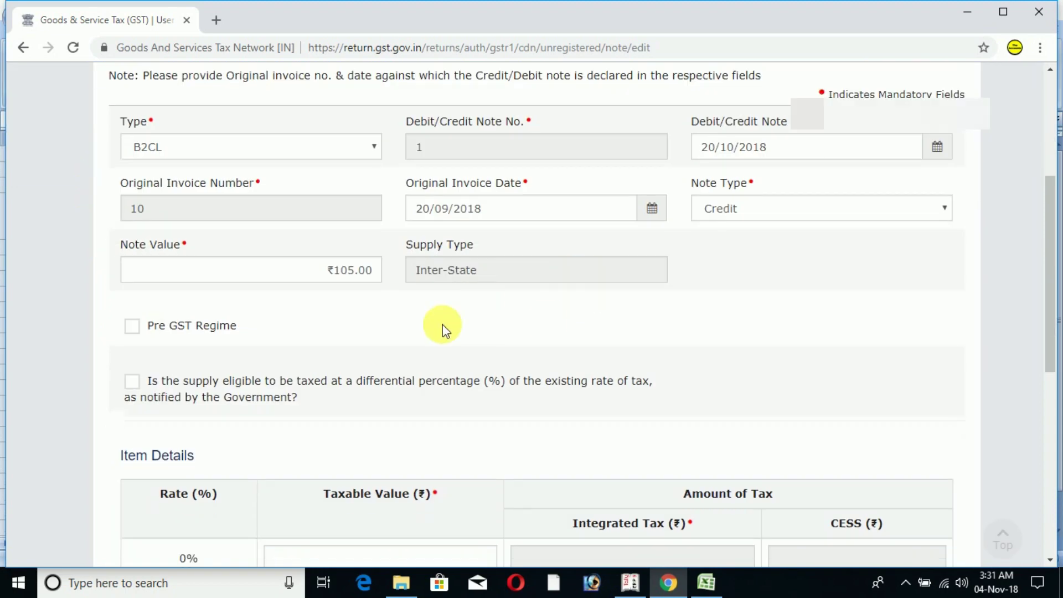
scroll(539, 333, down, 9)
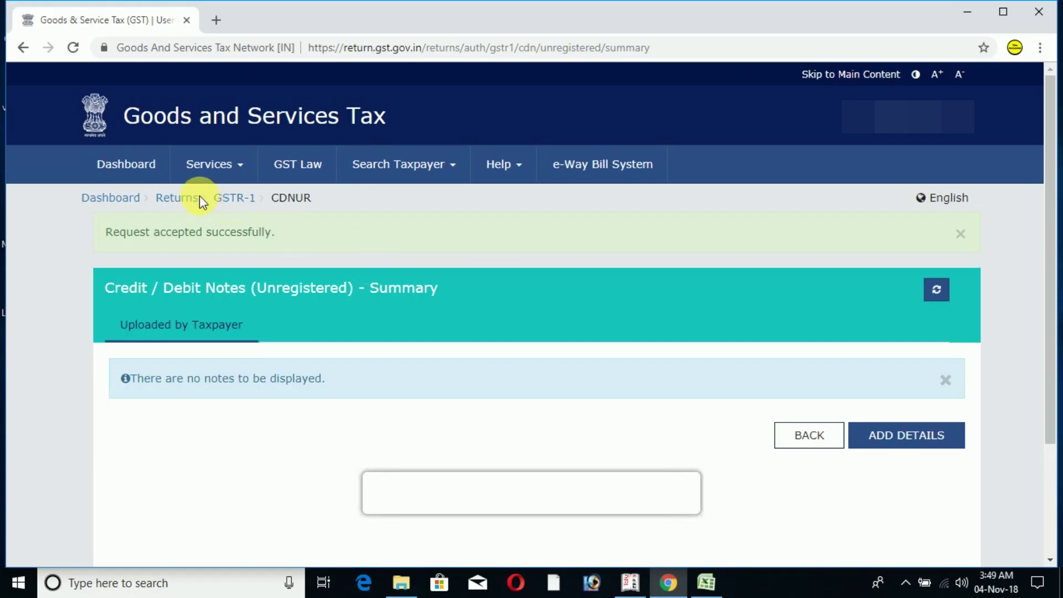
- Return to the returns dashboard, open the GSTR-3B monthly return online and go to its Eligible ITC table
click(185, 195)
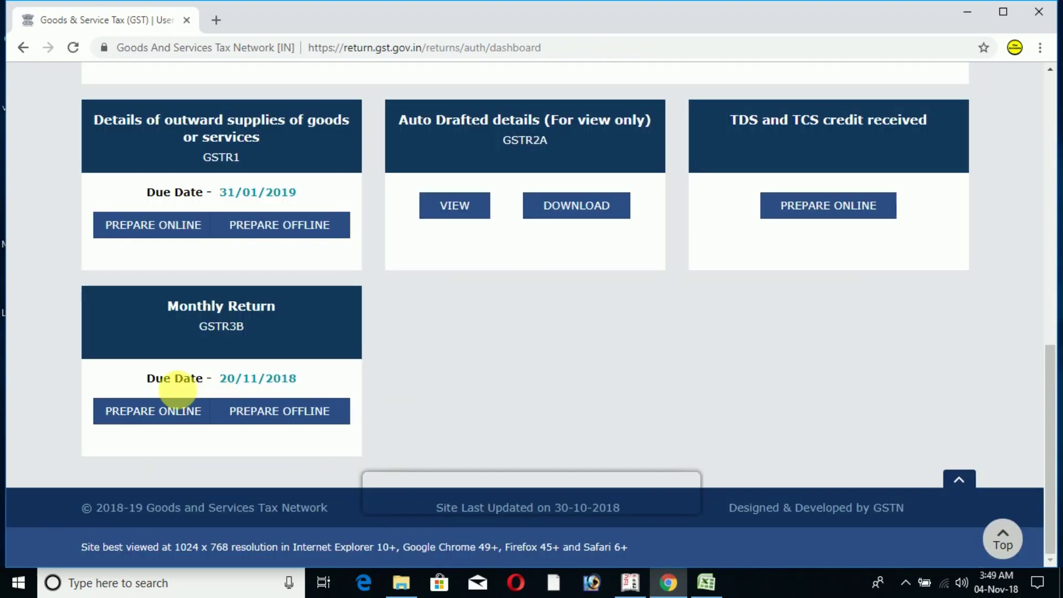
click(159, 410)
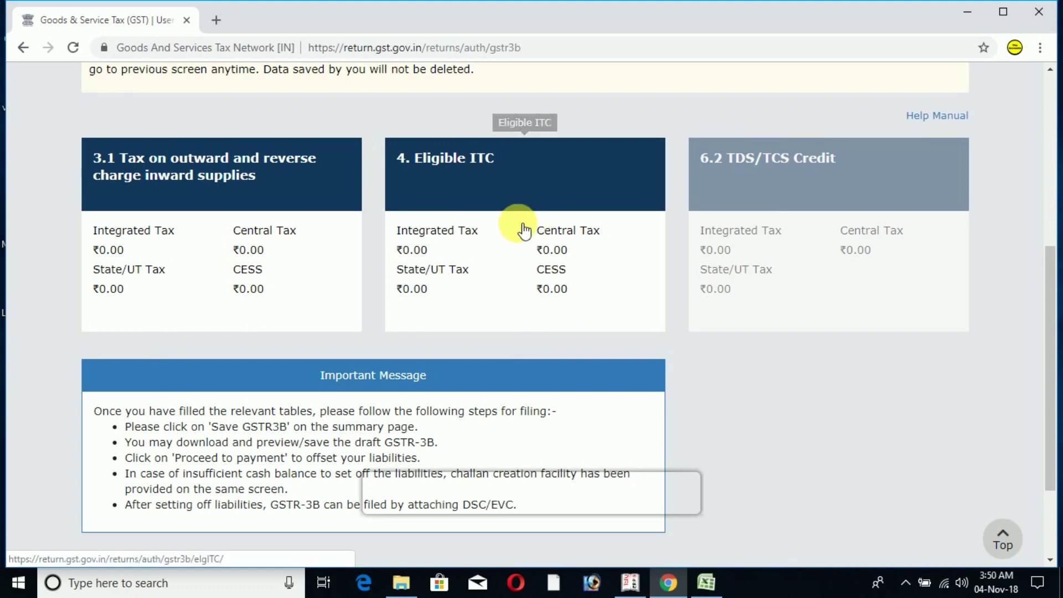
click(499, 247)
scroll(493, 247, down, 6)
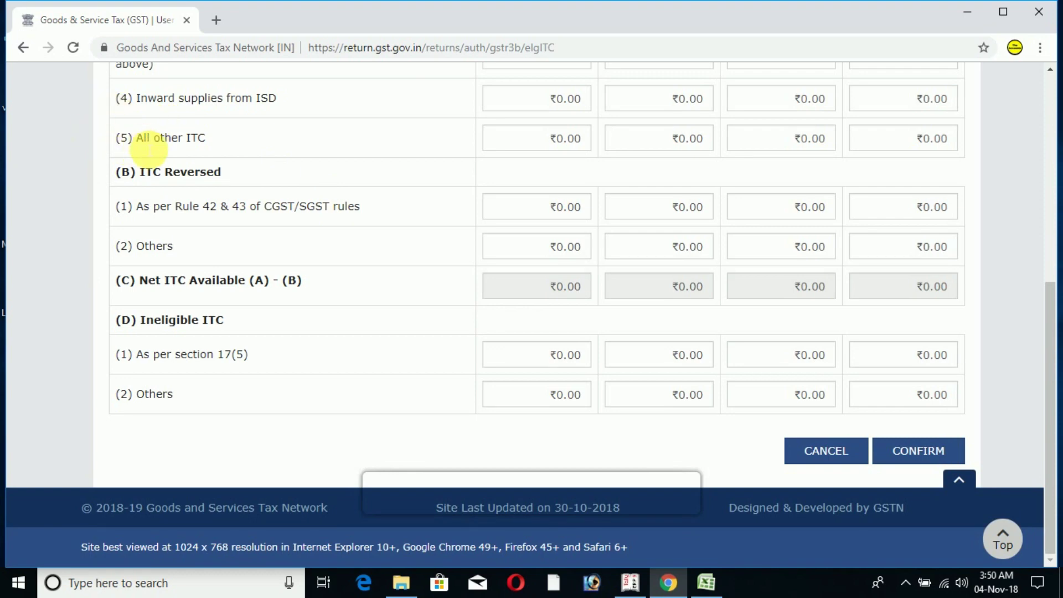
- Examine the Integrated Tax, Central Tax and State/UT Tax fields in the All other ITC row
click(583, 146)
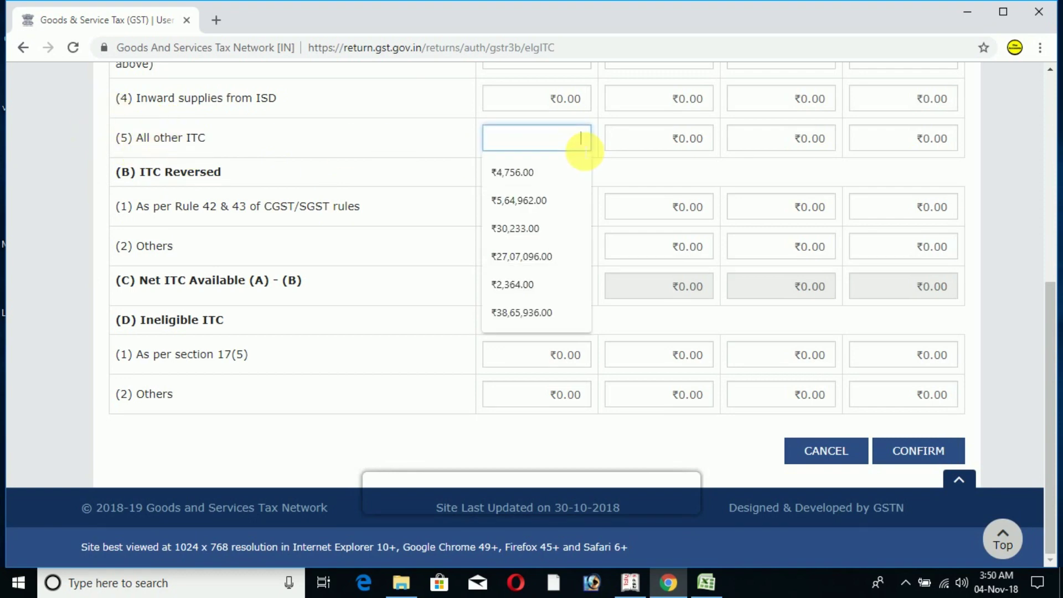
scroll(583, 147, up, 5)
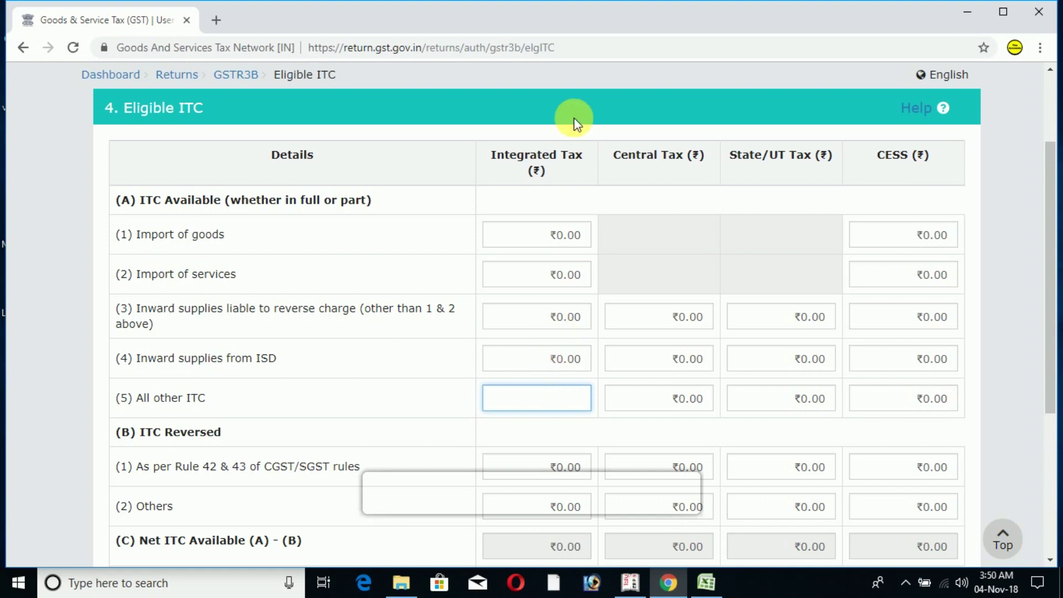
click(570, 400)
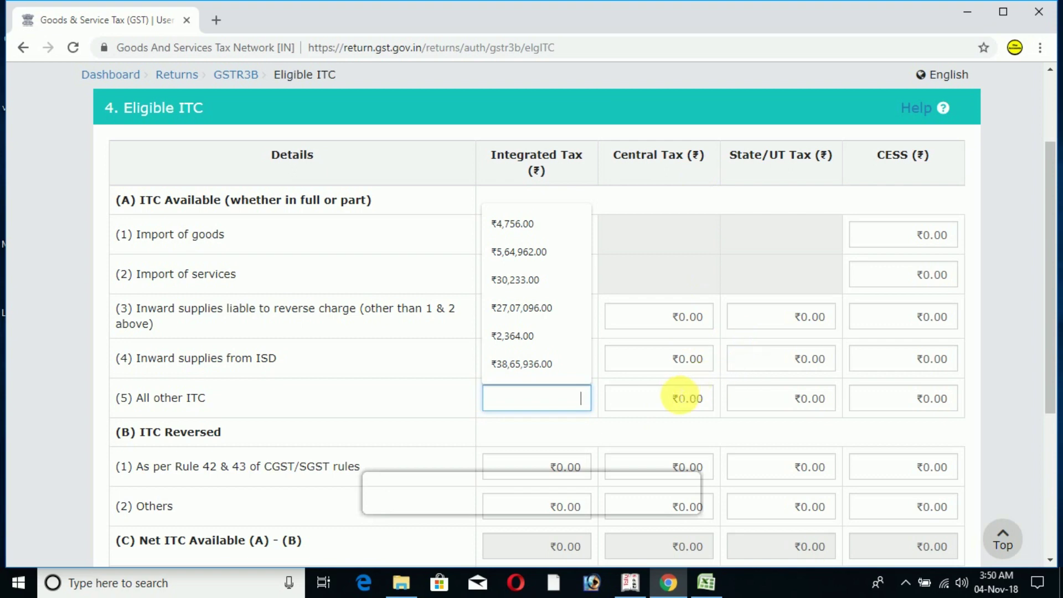
click(687, 400)
click(802, 400)
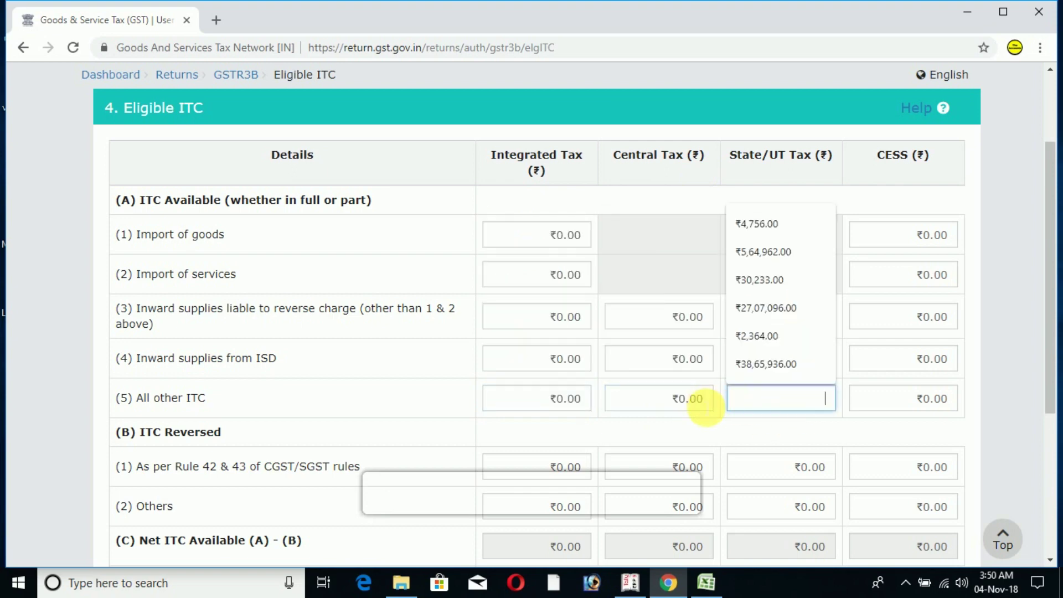
click(702, 398)
click(795, 404)
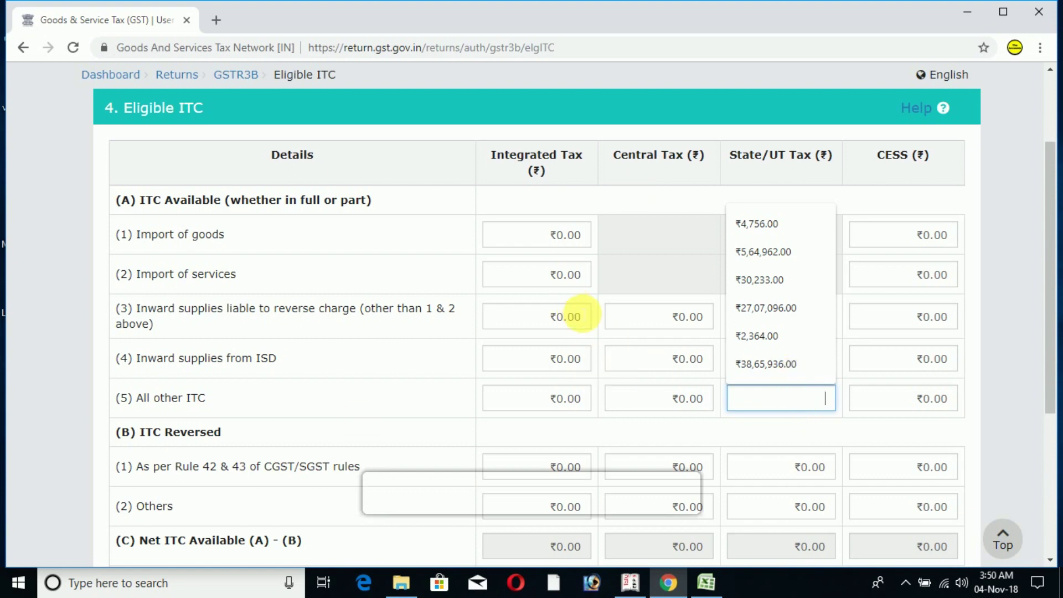
click(555, 408)
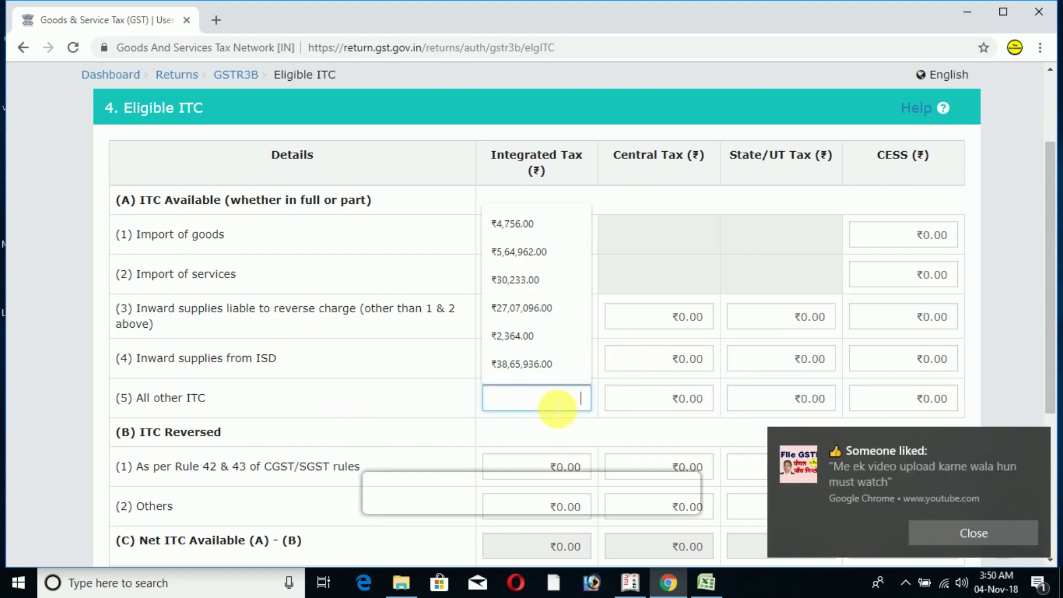